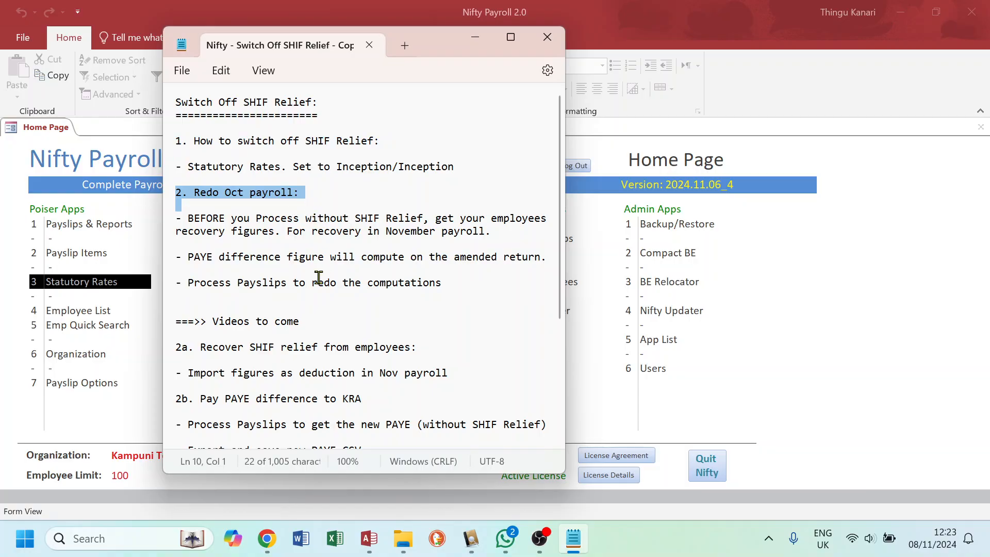
Review the notes on recovering SHIF relief from employees and setting "Type of Return" to "Amended" on the A_Basic_Info sheet.
{"action": "left_click_drag", "start_coordinate": [311, 324], "coordinate": [171, 325]}
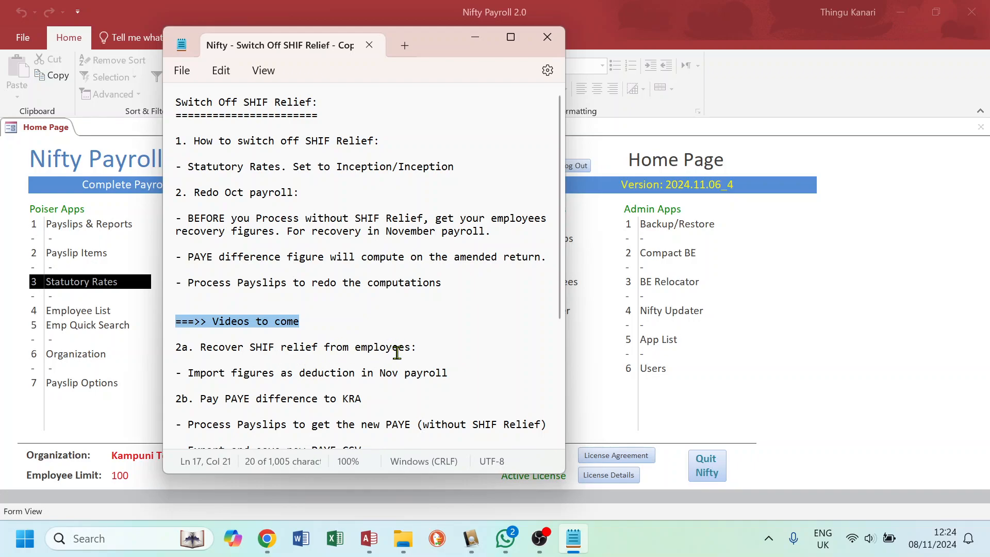
{"action": "scroll", "coordinate": [224, 404], "scroll_direction": "down", "scroll_amount": 1}
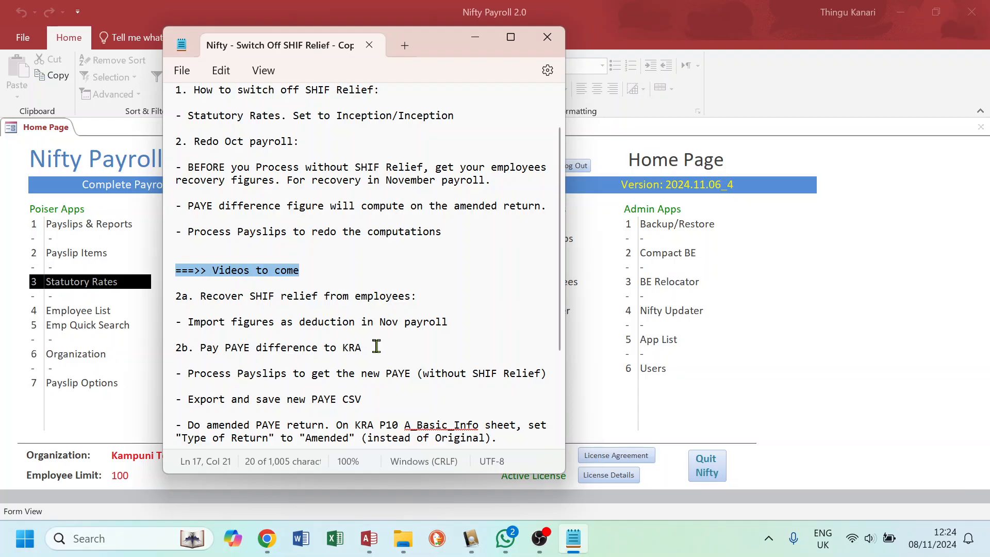
{"action": "scroll", "coordinate": [376, 347], "scroll_direction": "down", "scroll_amount": 2}
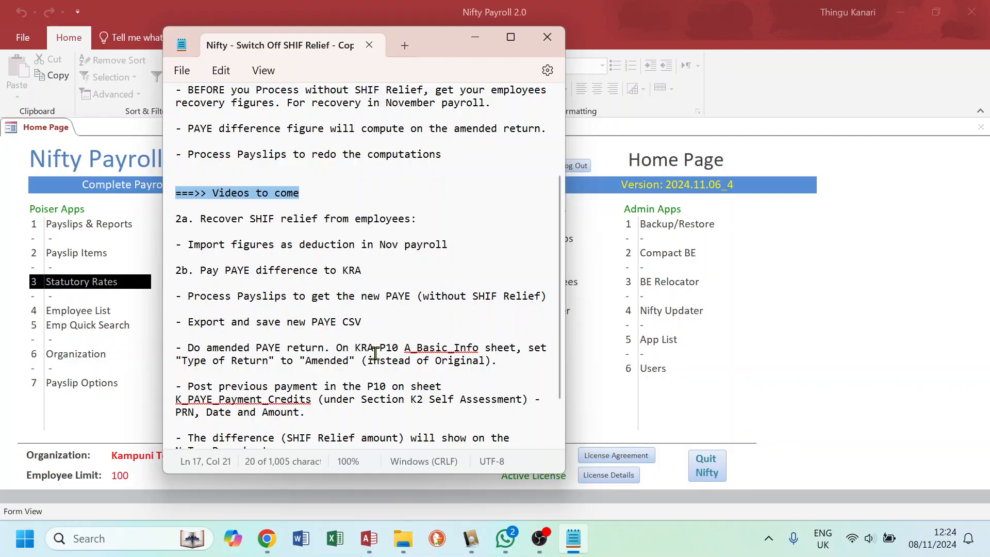
{"action": "left_click_drag", "start_coordinate": [404, 351], "coordinate": [485, 361]}
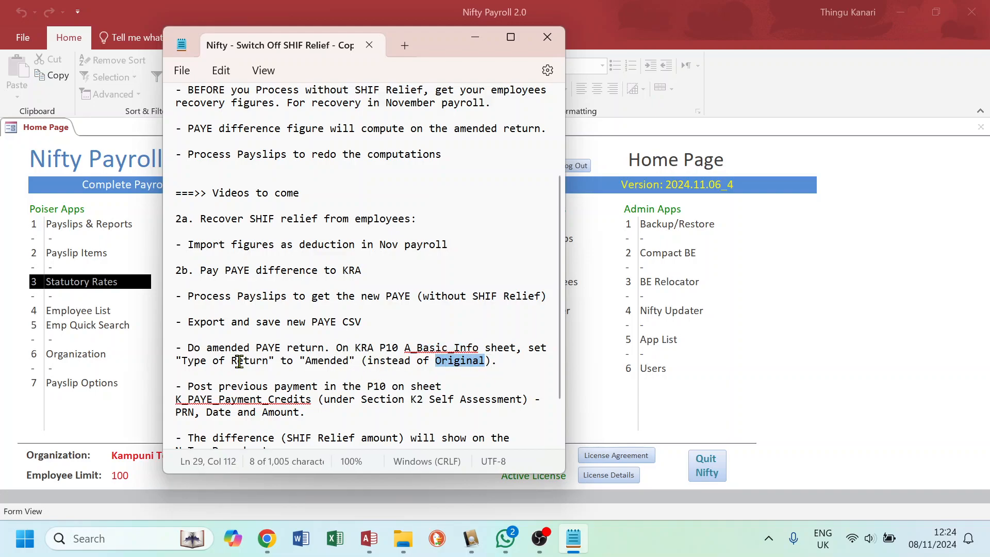
{"action": "left_click_drag", "start_coordinate": [277, 361], "coordinate": [176, 361]}
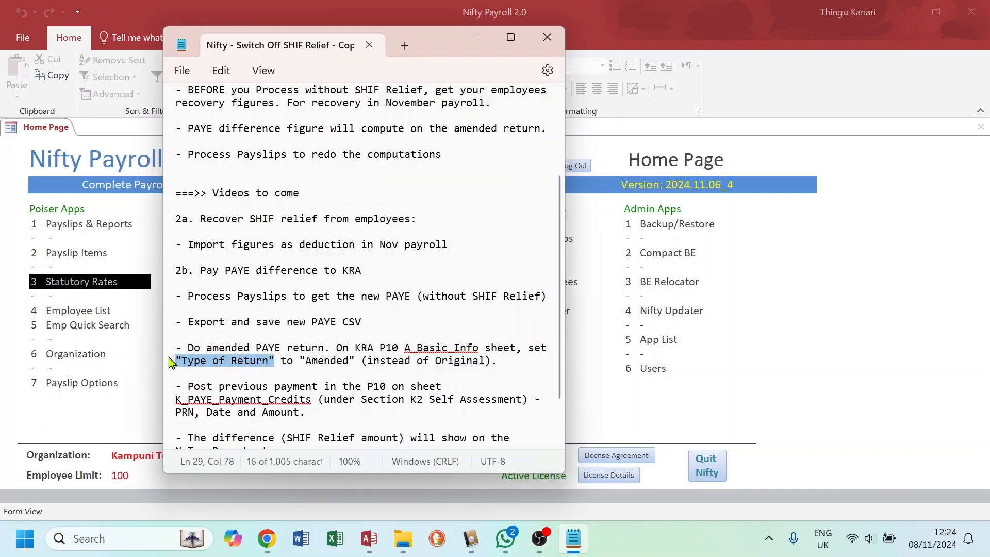
{"action": "left_click", "coordinate": [302, 361]}
{"action": "left_click_drag", "start_coordinate": [303, 362], "coordinate": [356, 367]}
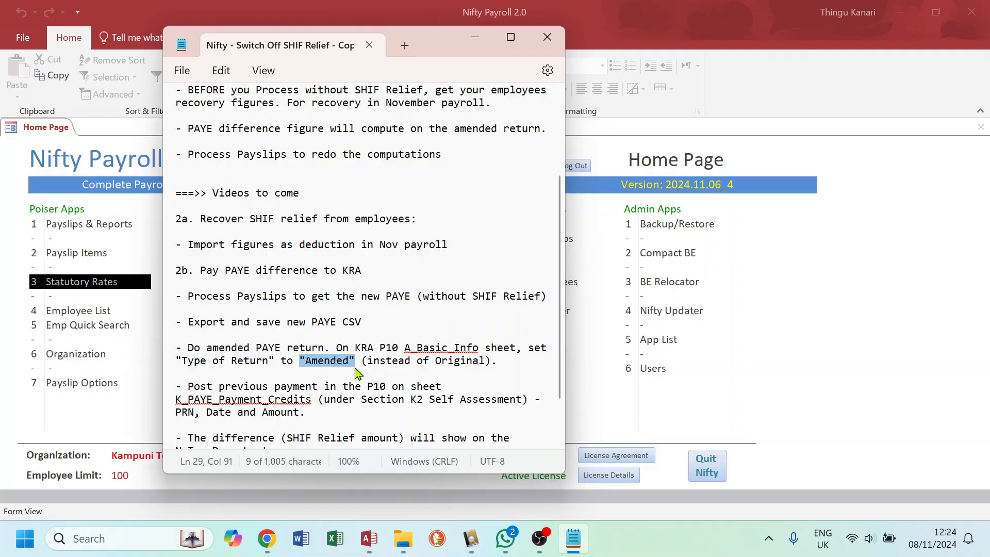
{"action": "scroll", "coordinate": [352, 370], "scroll_direction": "down", "scroll_amount": 1}
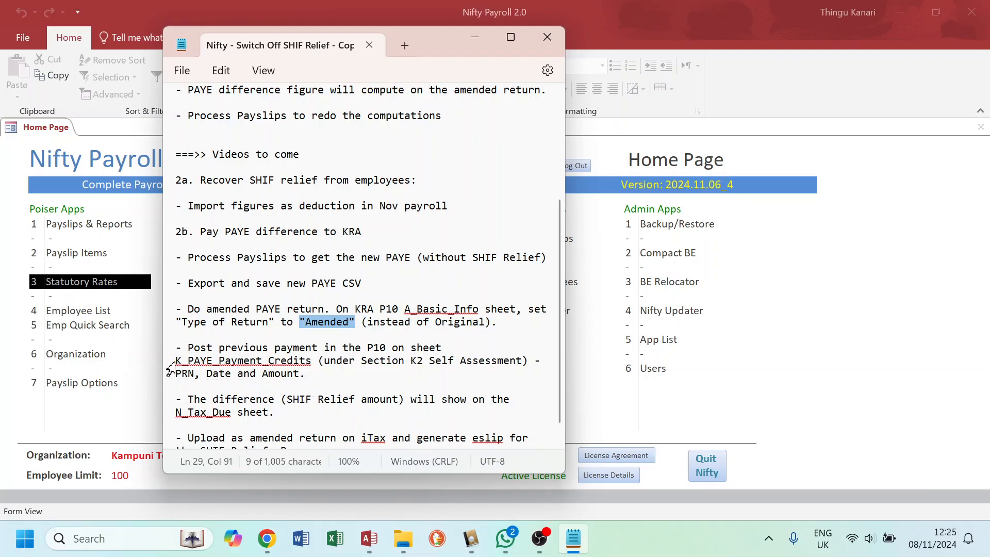
Review the notes on posting the previous payment in K_PAYE_Payment_Credits and on the SHIF Relief difference in N_Tax_Due.
{"action": "left_click_drag", "start_coordinate": [178, 362], "coordinate": [315, 372]}
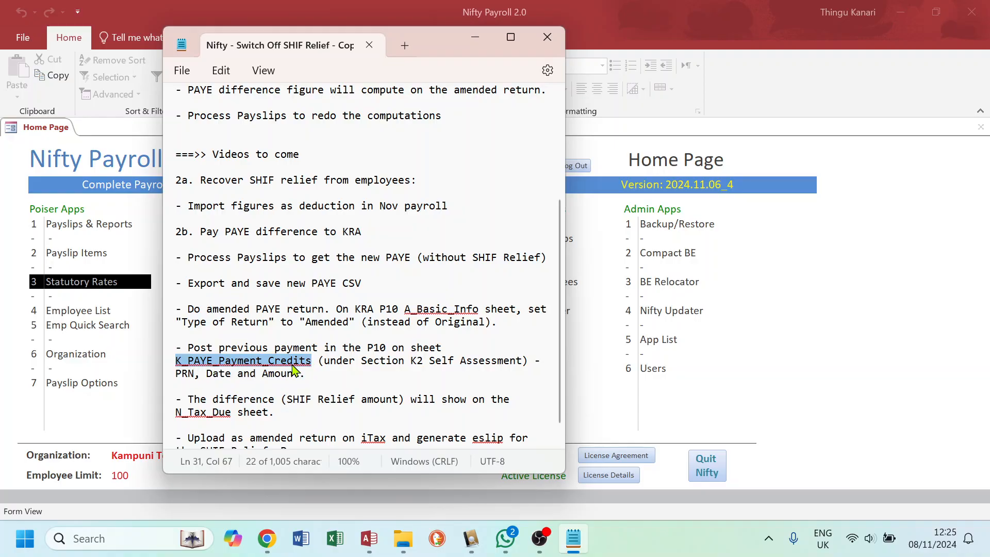
{"action": "left_click_drag", "start_coordinate": [410, 360], "coordinate": [523, 366]}
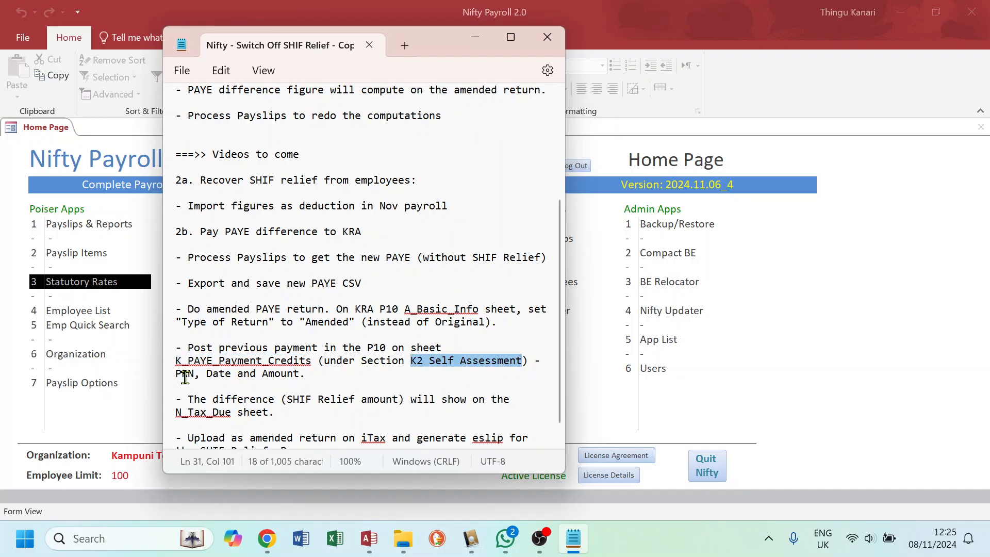
{"action": "left_click_drag", "start_coordinate": [176, 375], "coordinate": [203, 375]}
{"action": "left_click", "coordinate": [212, 375]}
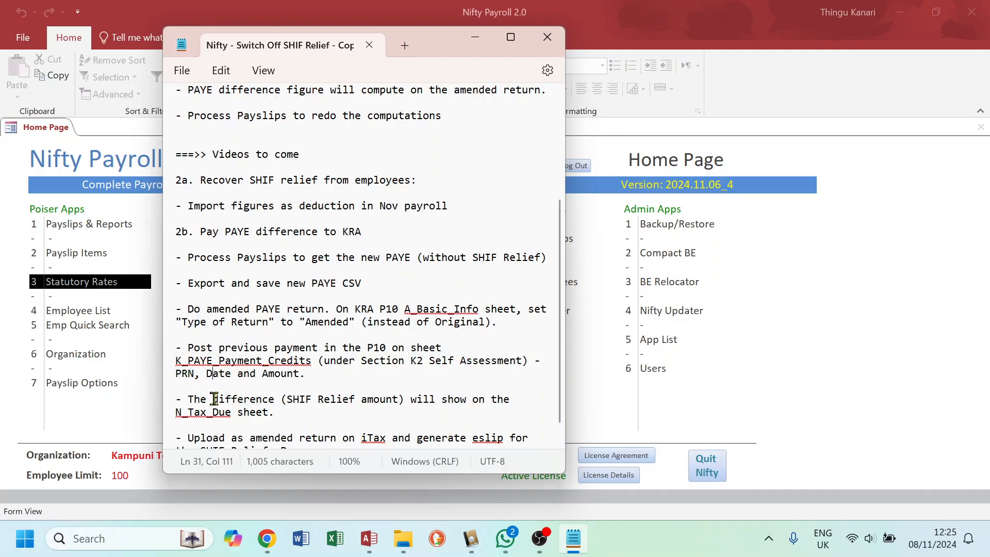
{"action": "left_click_drag", "start_coordinate": [171, 415], "coordinate": [405, 403]}
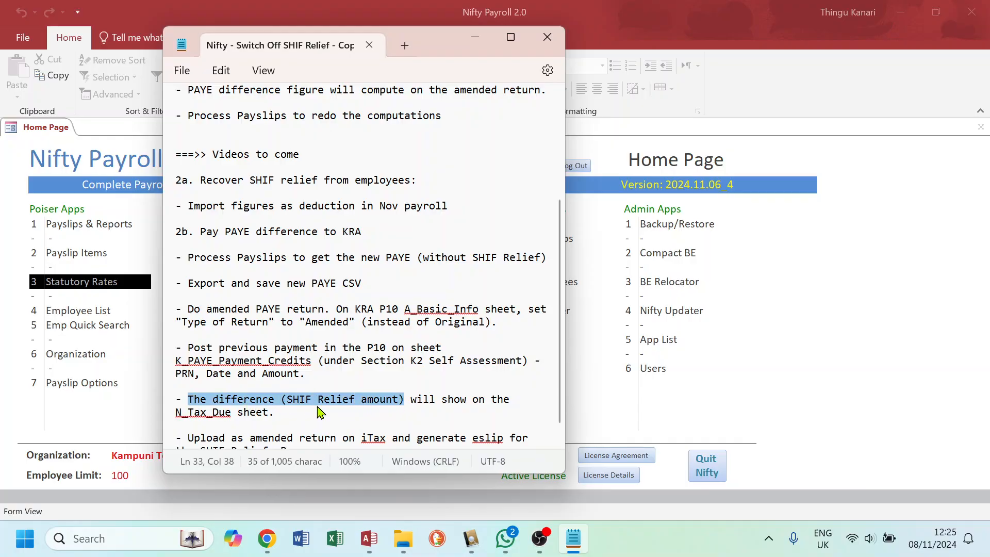
{"action": "scroll", "coordinate": [317, 413], "scroll_direction": "down", "scroll_amount": 1}
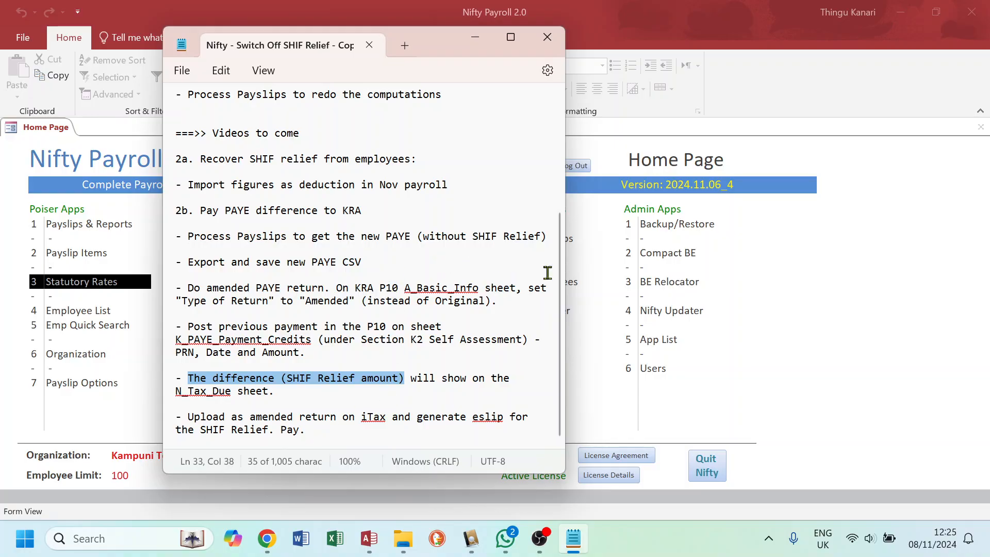
{"action": "left_click_drag", "start_coordinate": [556, 284], "coordinate": [557, 146]}
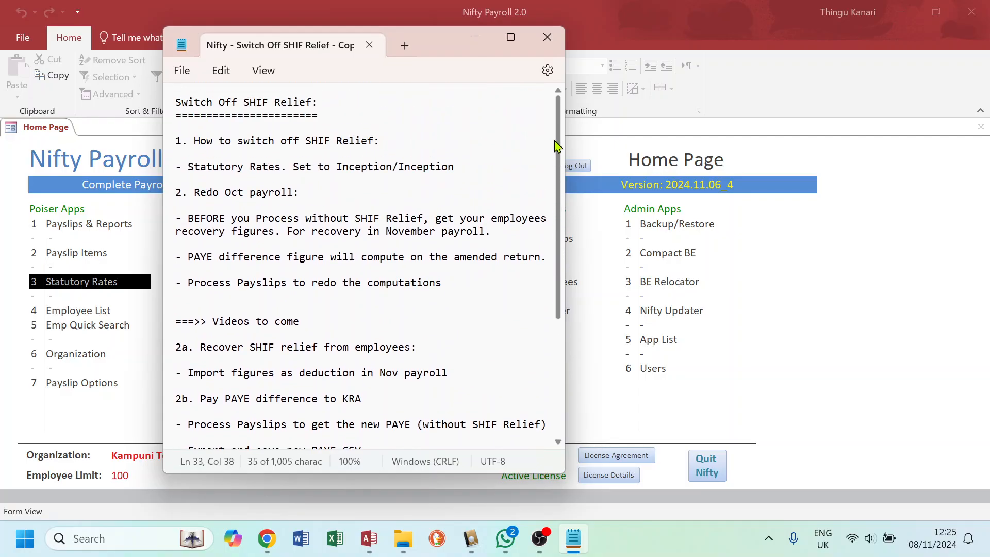
Switch to Nifty Payroll and open Payslips & Reports for the 2024 Oct period.
{"action": "left_click", "coordinate": [867, 154]}
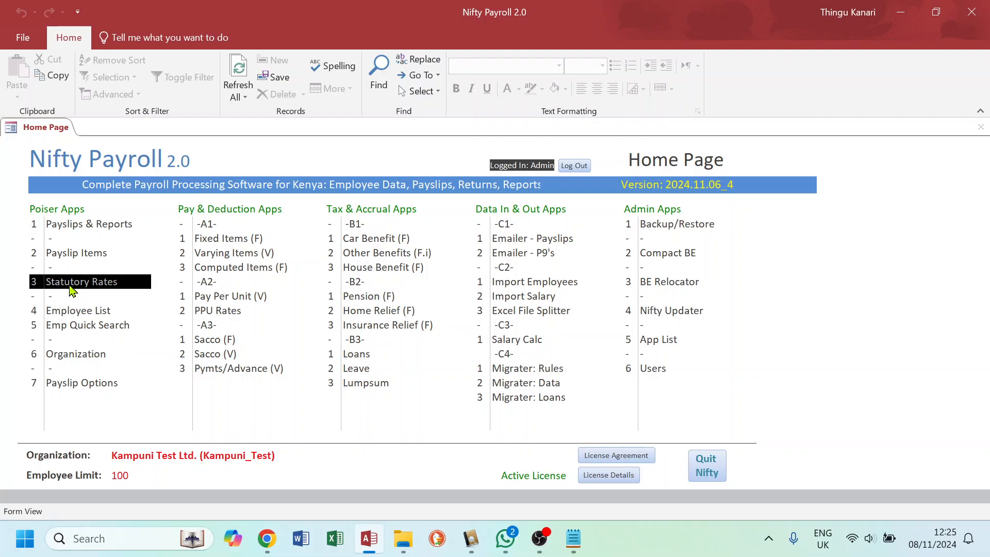
{"action": "double_click", "coordinate": [78, 227]}
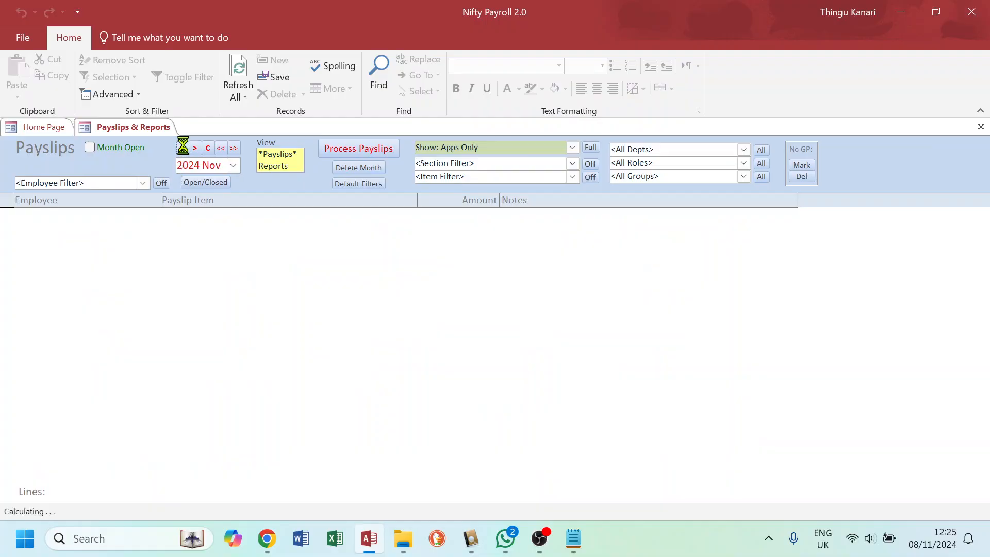
{"action": "left_click", "coordinate": [182, 148]}
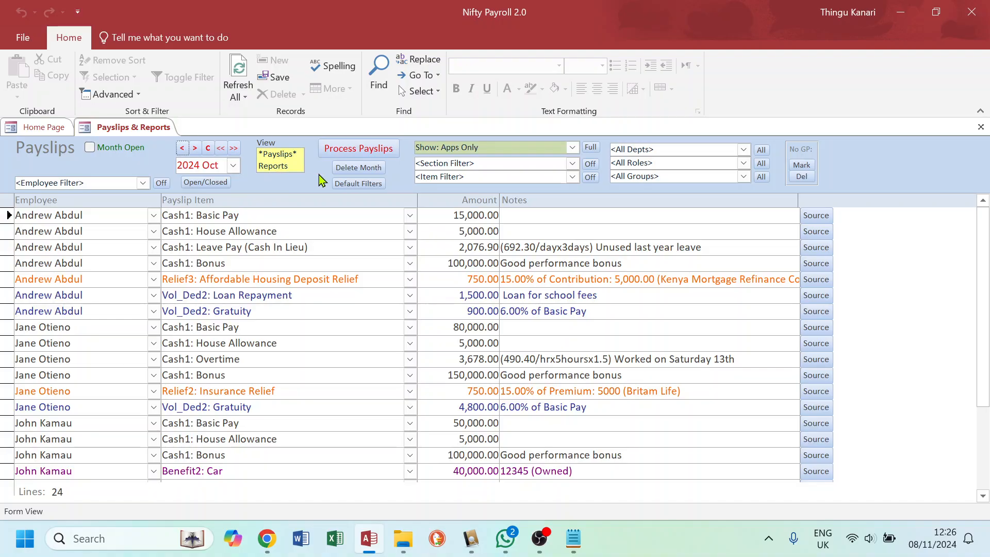
View the payslip lines filtered to section Relief2:Insurance Reliefs and item Relief2:SHIF Relief, and clear the filters.
{"action": "left_click", "coordinate": [573, 164]}
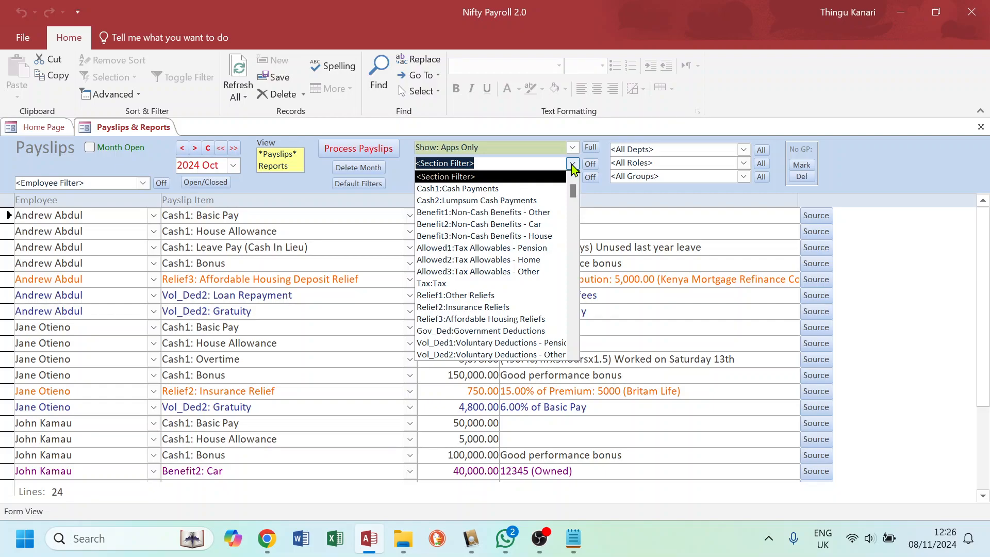
{"action": "left_click", "coordinate": [573, 164]}
{"action": "left_click", "coordinate": [573, 164]}
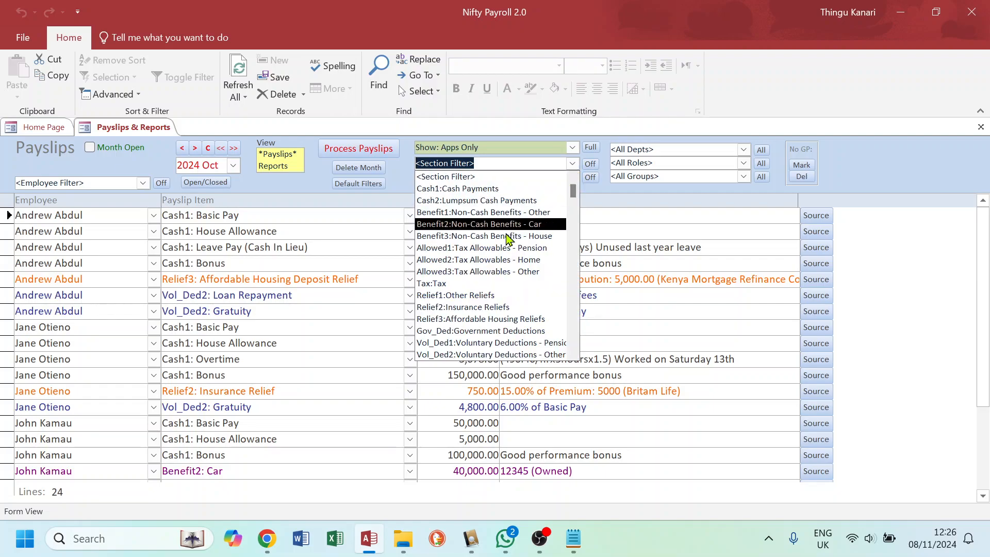
{"action": "left_click", "coordinate": [466, 307]}
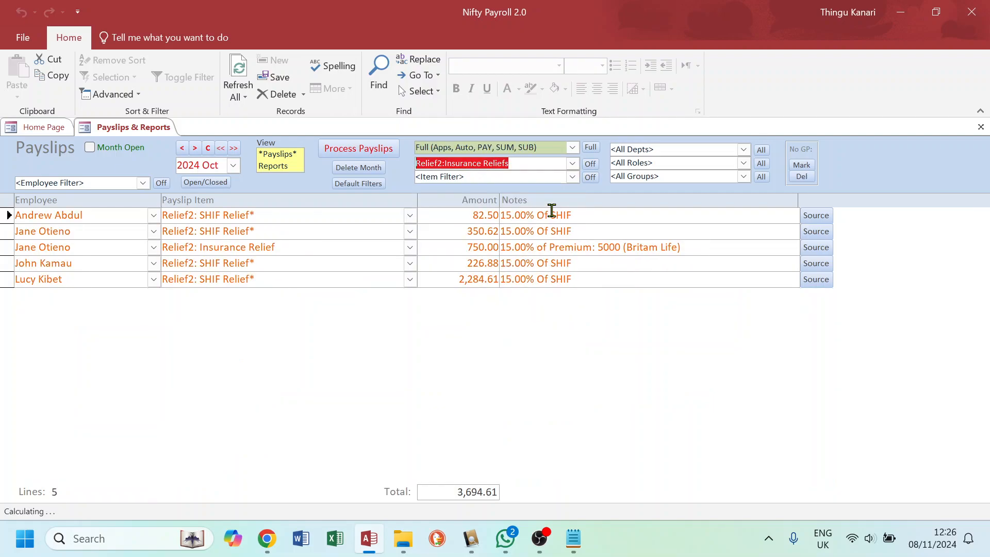
{"action": "left_click", "coordinate": [571, 177]}
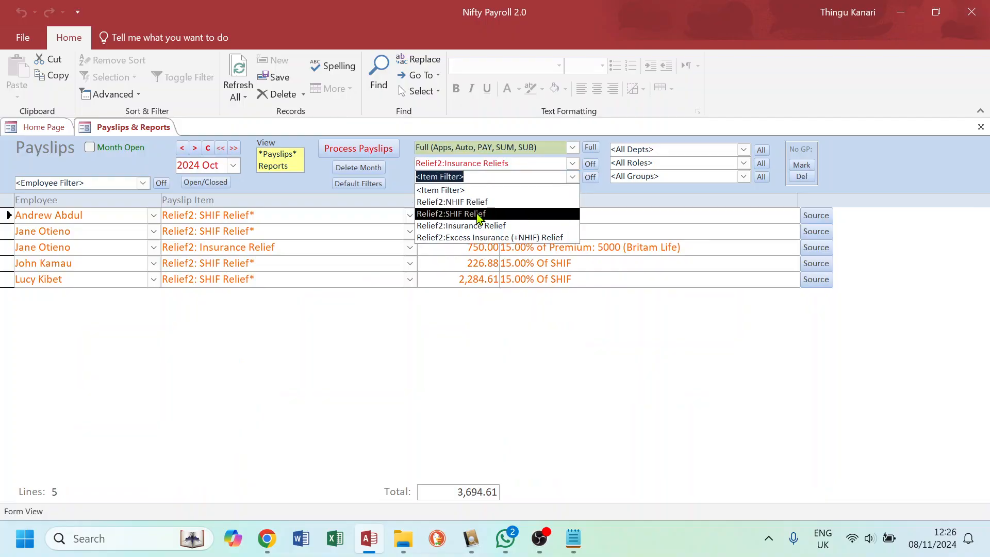
{"action": "left_click", "coordinate": [494, 213]}
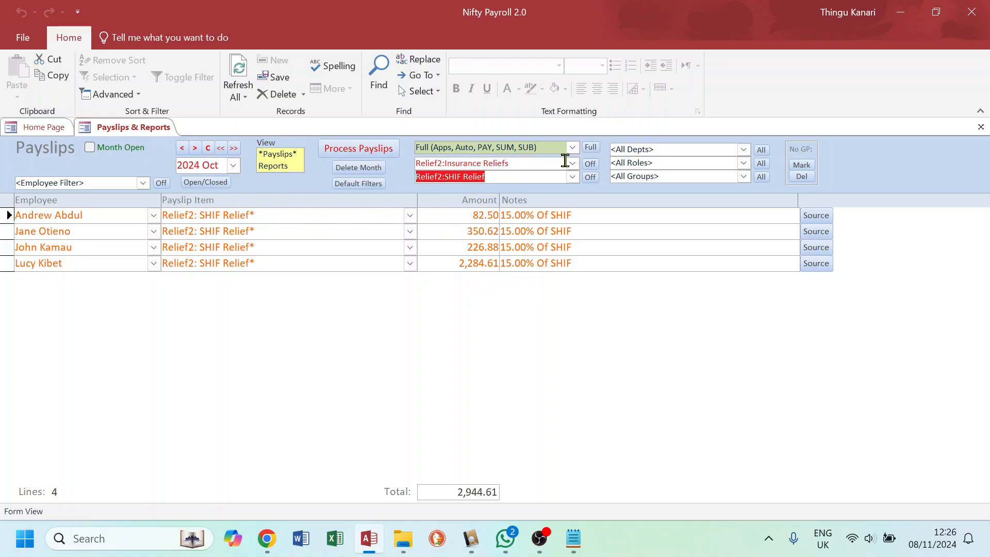
{"action": "left_click", "coordinate": [590, 164]}
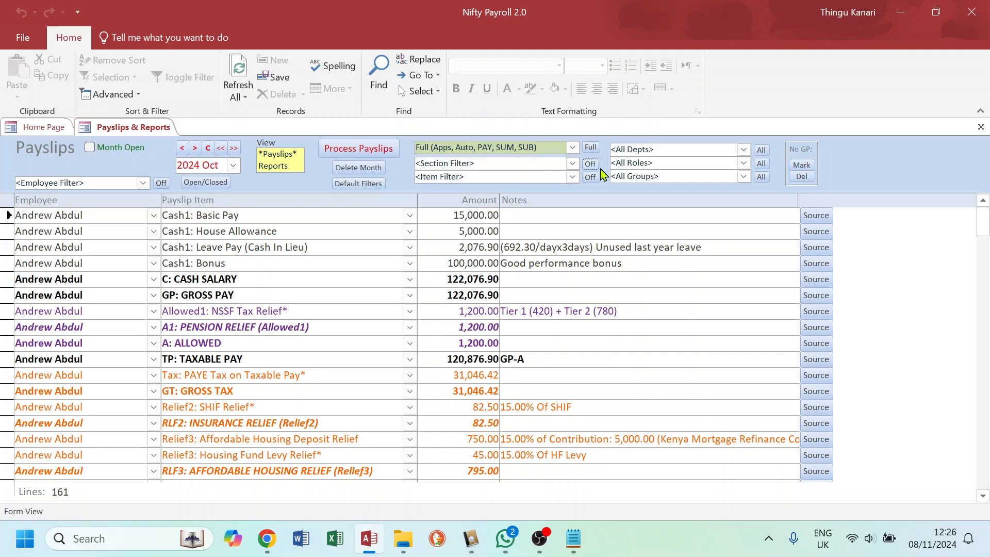
Show the Reports view and open the item selection for the selected item lists.
{"action": "left_click", "coordinate": [272, 166]}
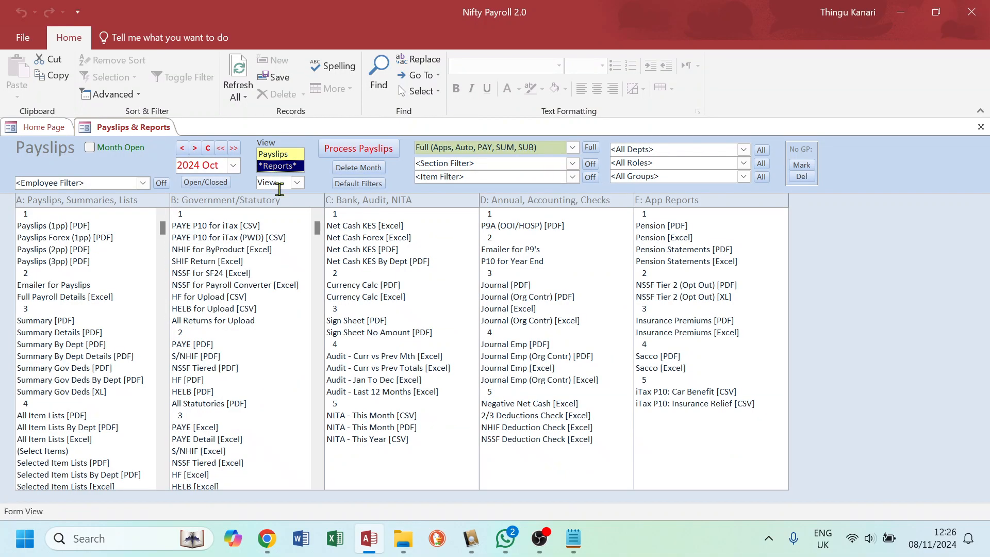
{"action": "left_click", "coordinate": [40, 452]}
{"action": "left_click", "coordinate": [67, 485]}
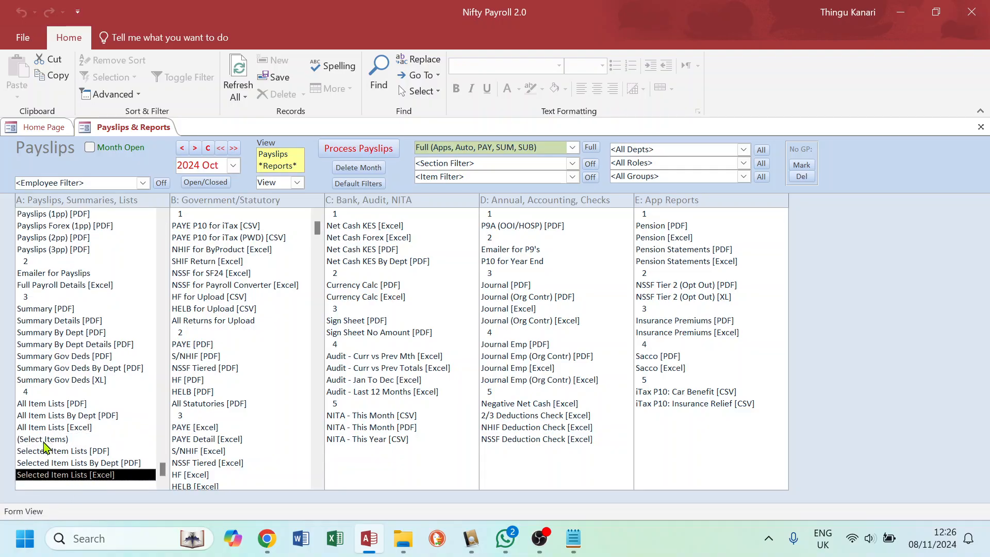
{"action": "left_click", "coordinate": [25, 439]}
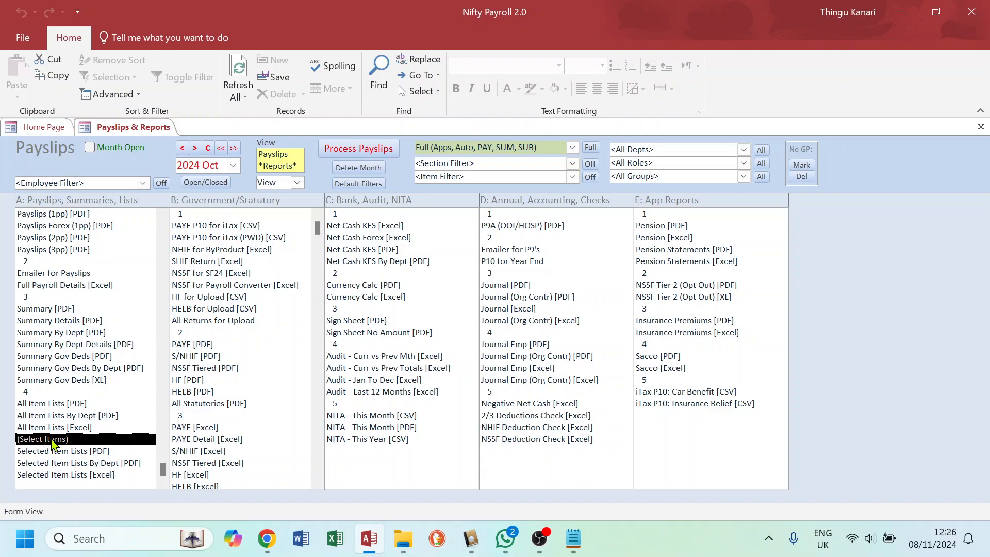
{"action": "double_click", "coordinate": [45, 441]}
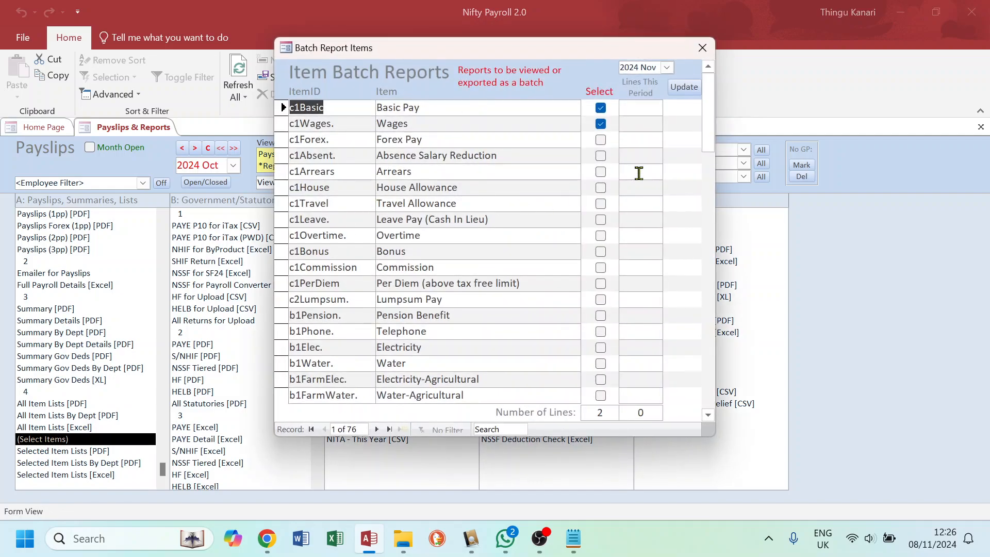
Deselect Basic Pay and Wages, select SHIF Relief as the batch report item, and close the item selection.
{"action": "left_click", "coordinate": [600, 108]}
{"action": "left_click", "coordinate": [600, 124]}
{"action": "left_click_drag", "start_coordinate": [709, 123], "coordinate": [711, 221]}
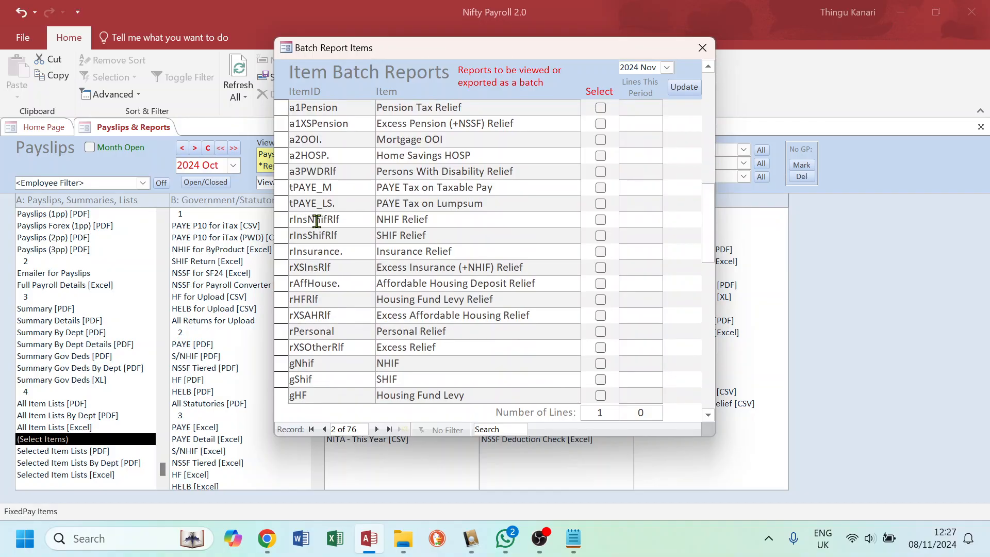
{"action": "double_click", "coordinate": [352, 236]}
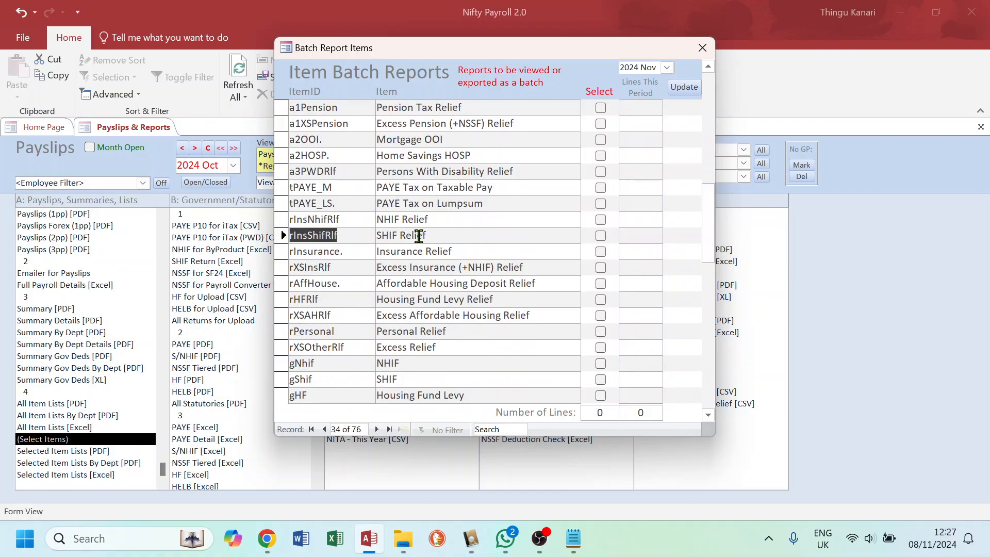
{"action": "key", "text": "Tab"}
{"action": "left_click", "coordinate": [601, 236]}
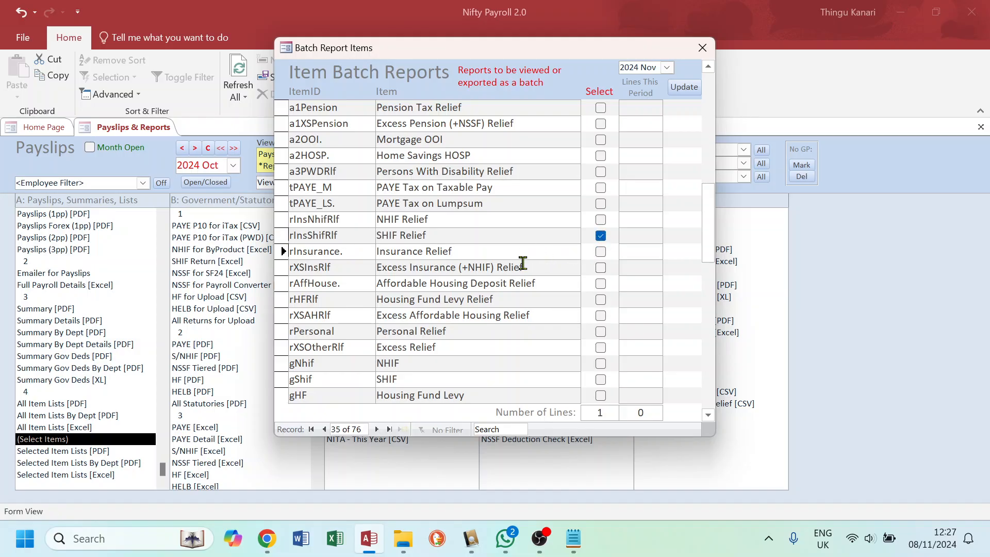
{"action": "left_click", "coordinate": [703, 48]}
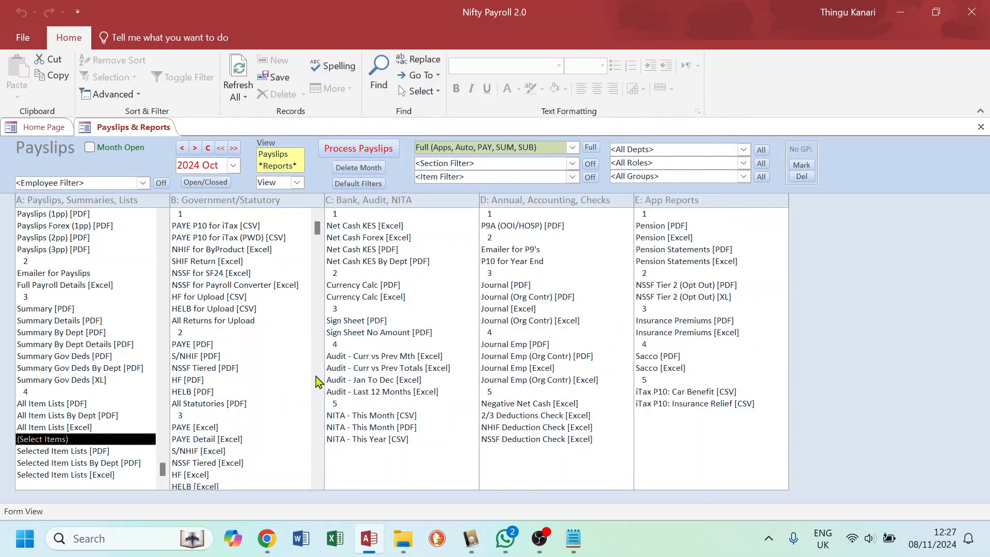
View the Selected Item Lists [Excel] report for 2024 Oct and close it.
{"action": "left_click", "coordinate": [62, 475]}
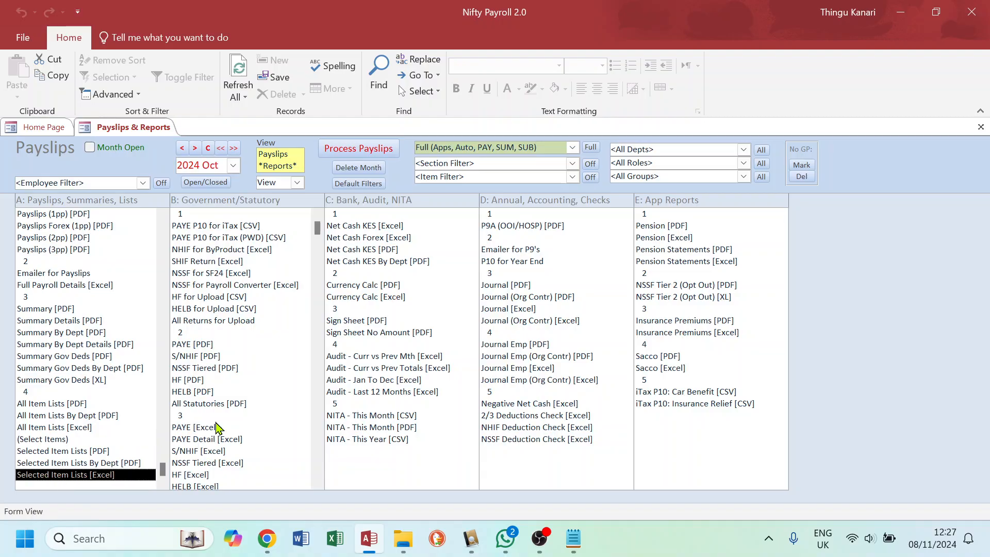
{"action": "left_click", "coordinate": [298, 183]}
{"action": "left_click", "coordinate": [297, 183]}
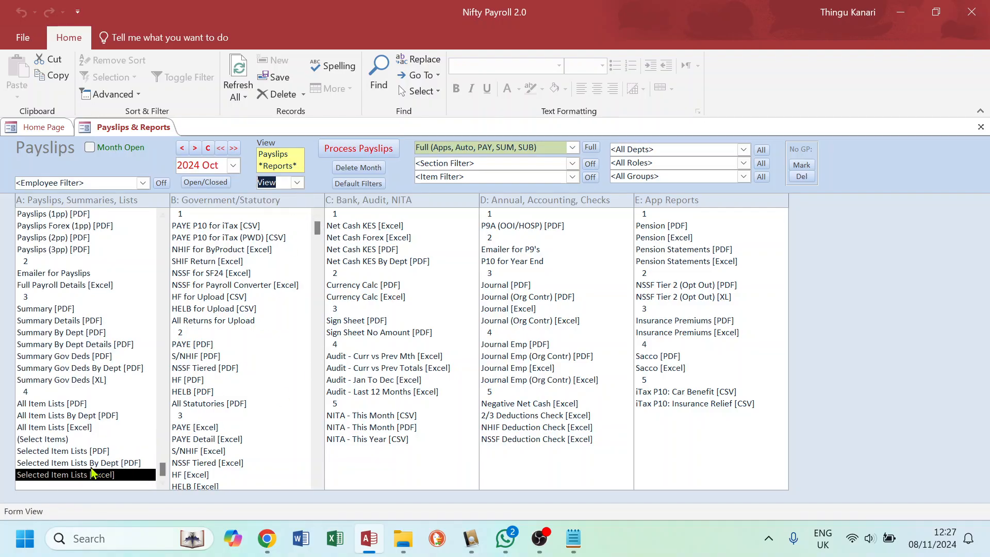
{"action": "double_click", "coordinate": [77, 477]}
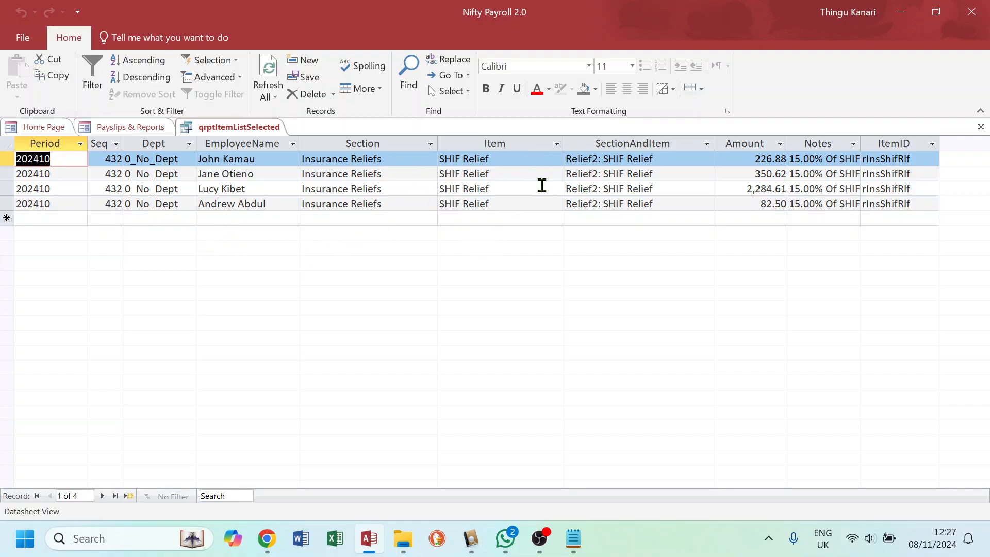
{"action": "left_click", "coordinate": [980, 127]}
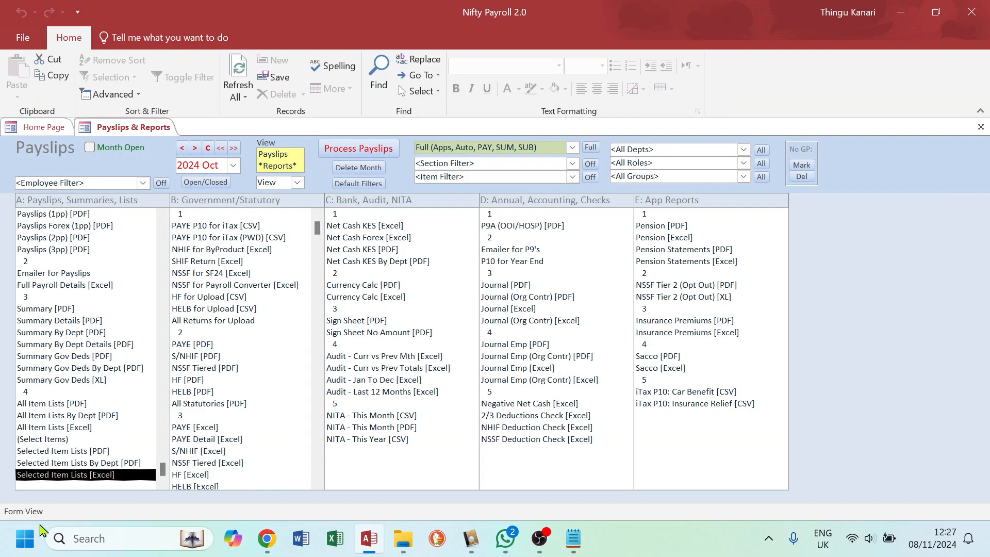
Review SHIF Relief in the batch report item selection, then view the Selected Item Lists [PDF] report for 2024 Oct and close it.
{"action": "left_click", "coordinate": [33, 439]}
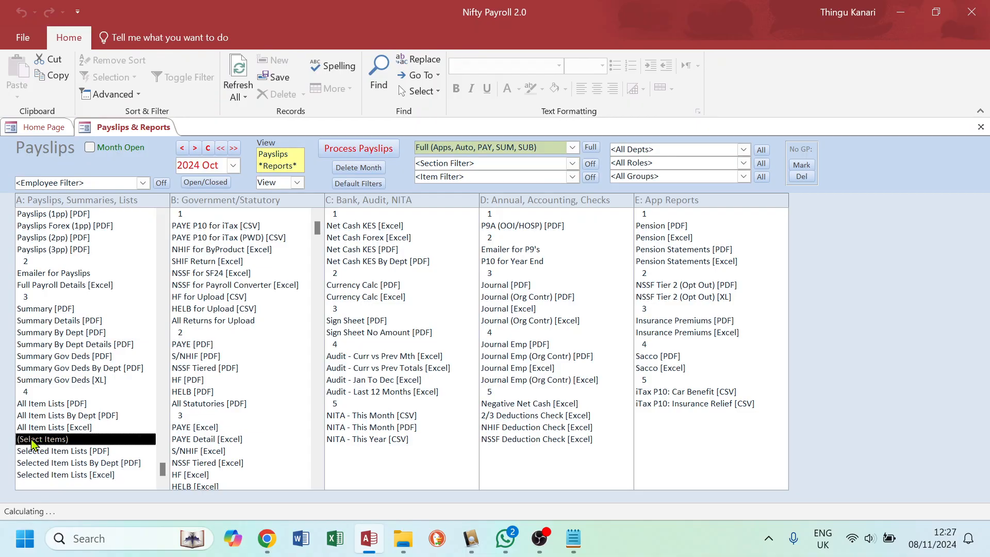
{"action": "left_click_drag", "start_coordinate": [708, 133], "coordinate": [717, 271]}
{"action": "left_click_drag", "start_coordinate": [426, 139], "coordinate": [377, 139]}
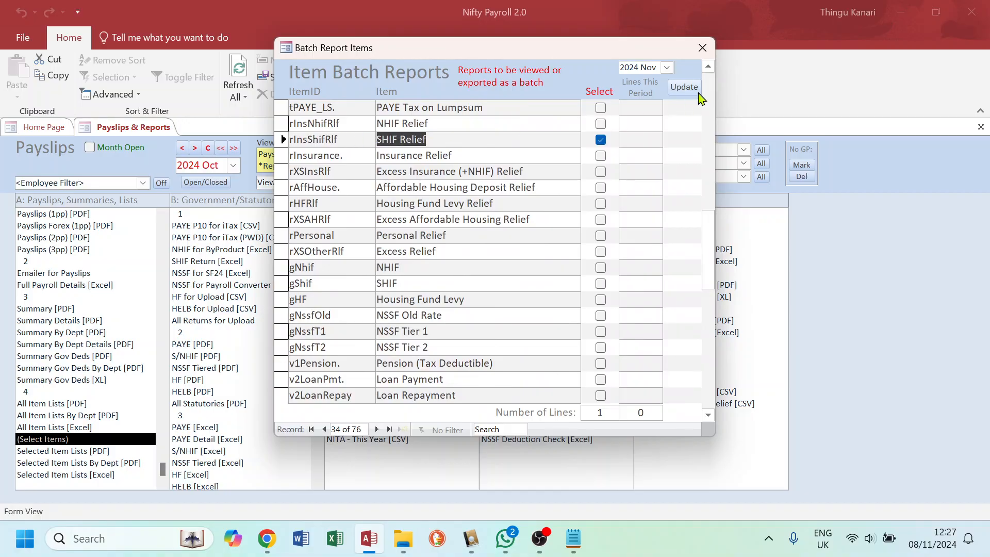
{"action": "left_click", "coordinate": [702, 48]}
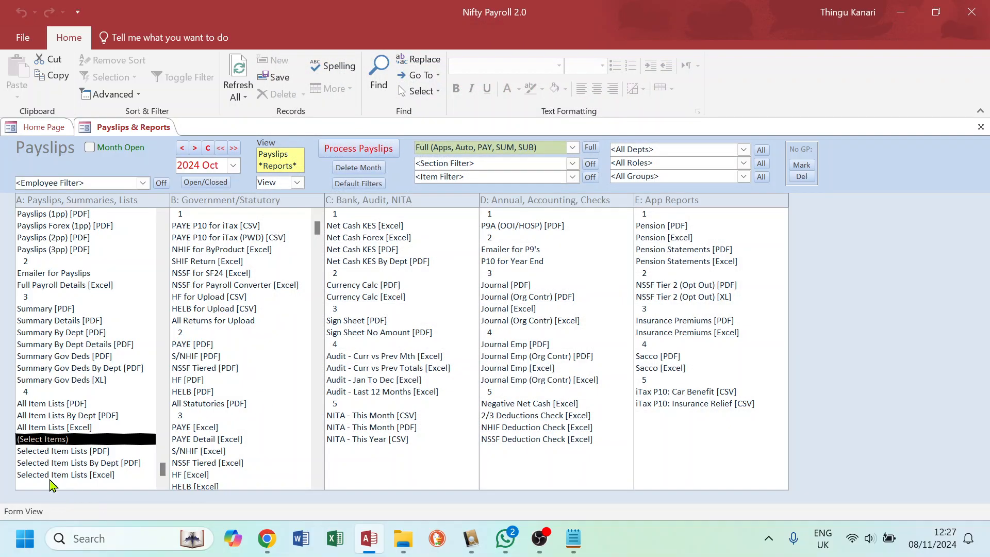
{"action": "left_click", "coordinate": [62, 451]}
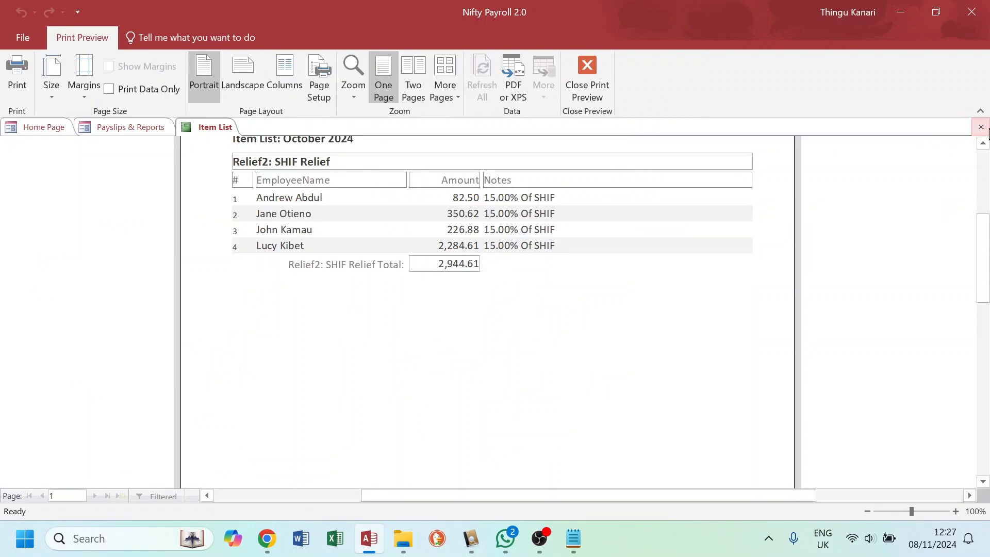
{"action": "left_click", "coordinate": [981, 127]}
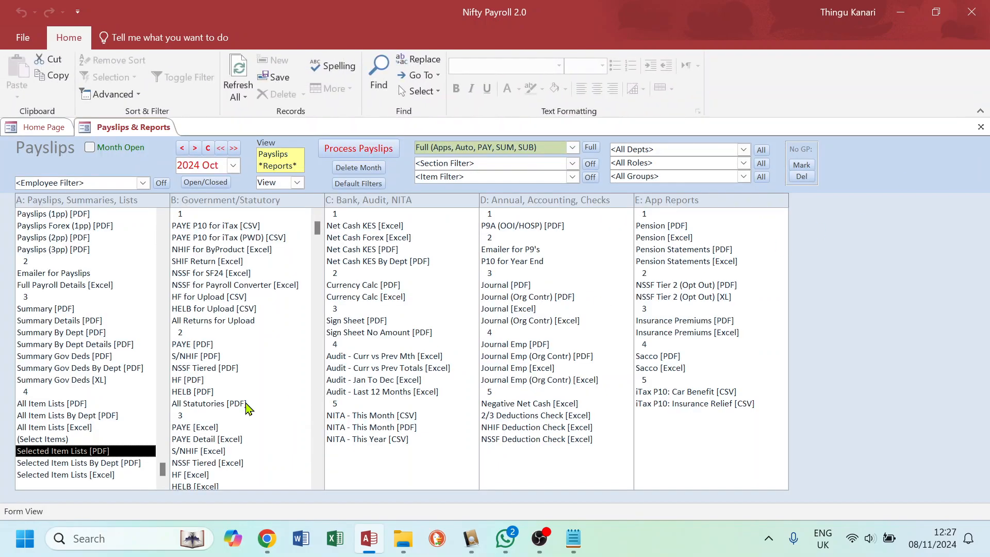
Set the report output mode to Export and export the Selected Item Lists [Excel] report to the Test folder in Documents.
{"action": "left_click", "coordinate": [63, 475]}
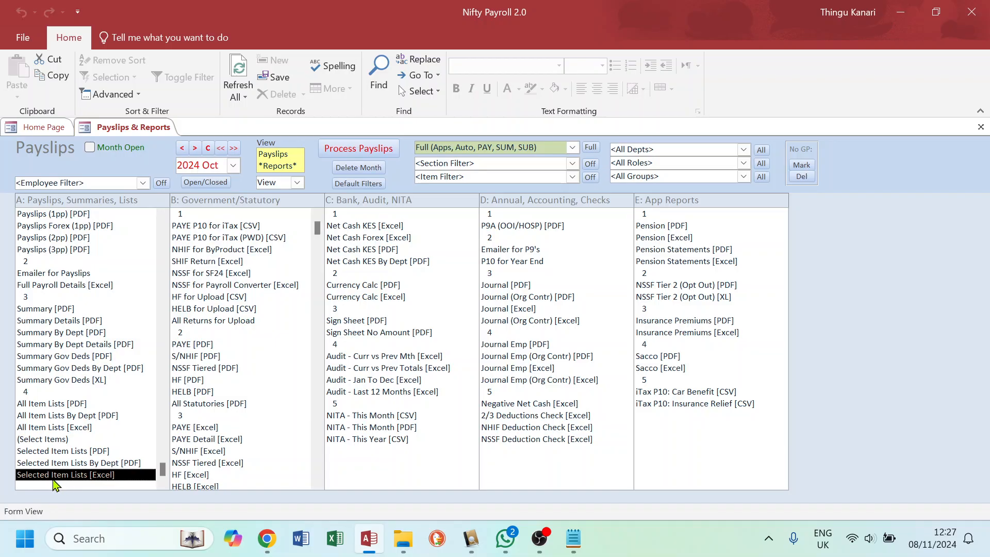
{"action": "left_click", "coordinate": [299, 184]}
{"action": "left_click", "coordinate": [276, 207]}
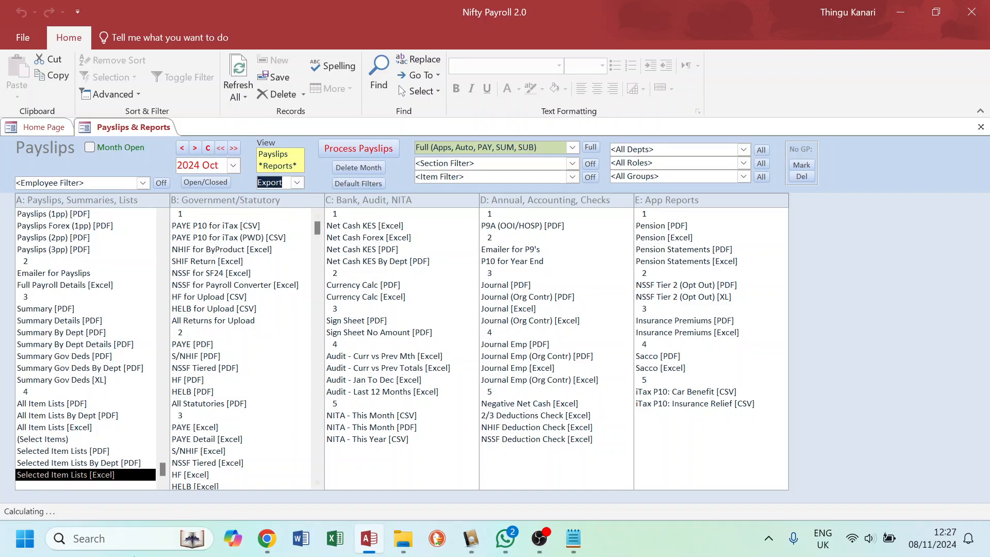
{"action": "double_click", "coordinate": [74, 475]}
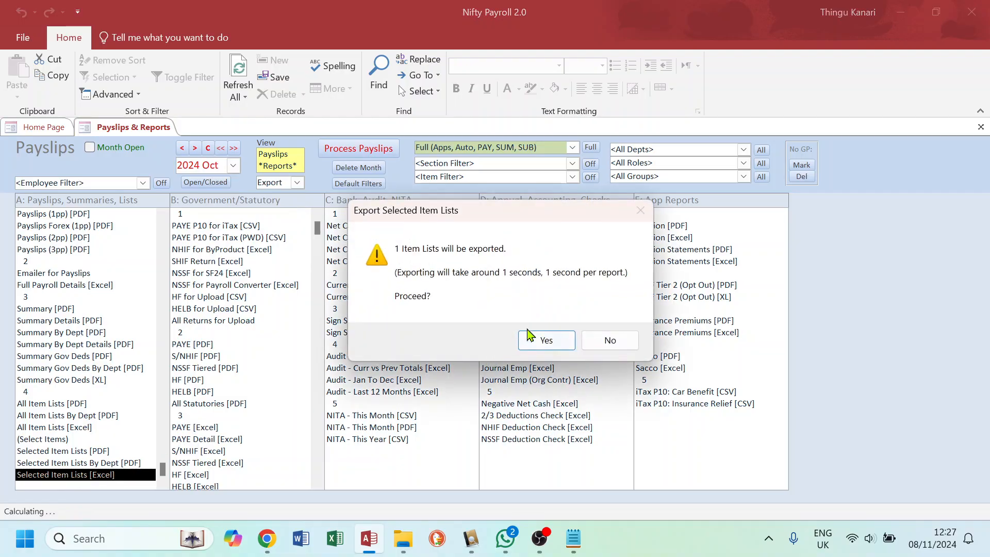
{"action": "left_click", "coordinate": [549, 340]}
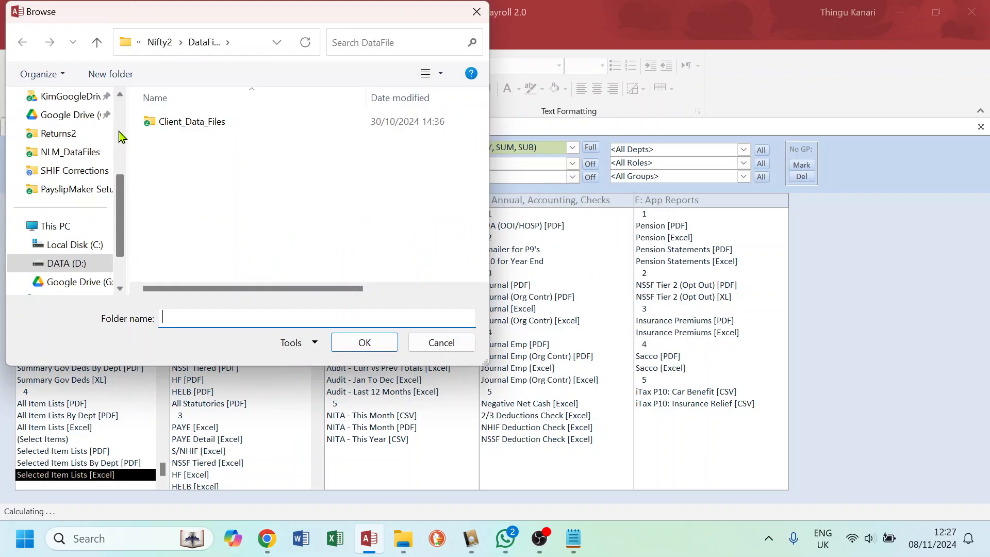
{"action": "scroll", "coordinate": [120, 137], "scroll_direction": "up", "scroll_amount": 3}
{"action": "left_click", "coordinate": [63, 192]}
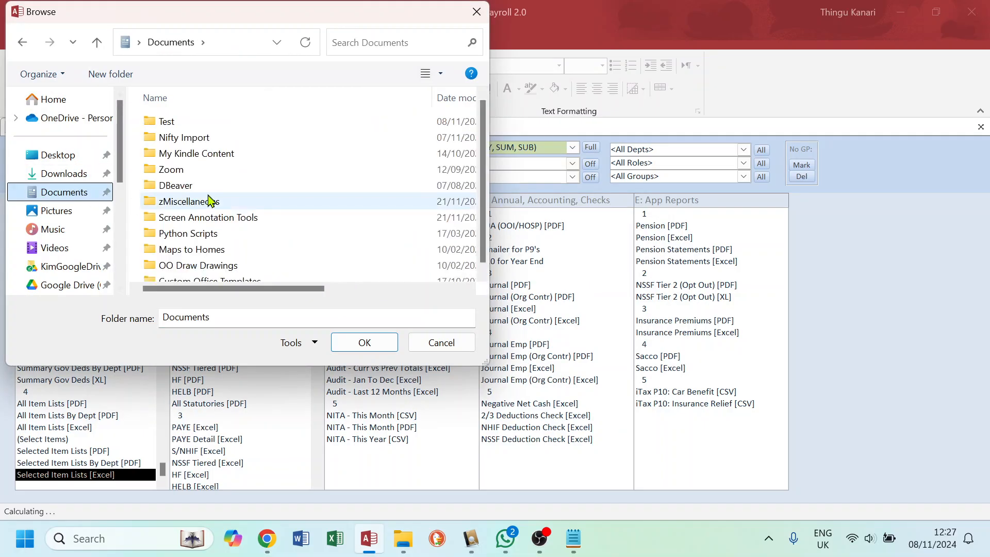
{"action": "left_click", "coordinate": [205, 201]}
{"action": "double_click", "coordinate": [176, 121]}
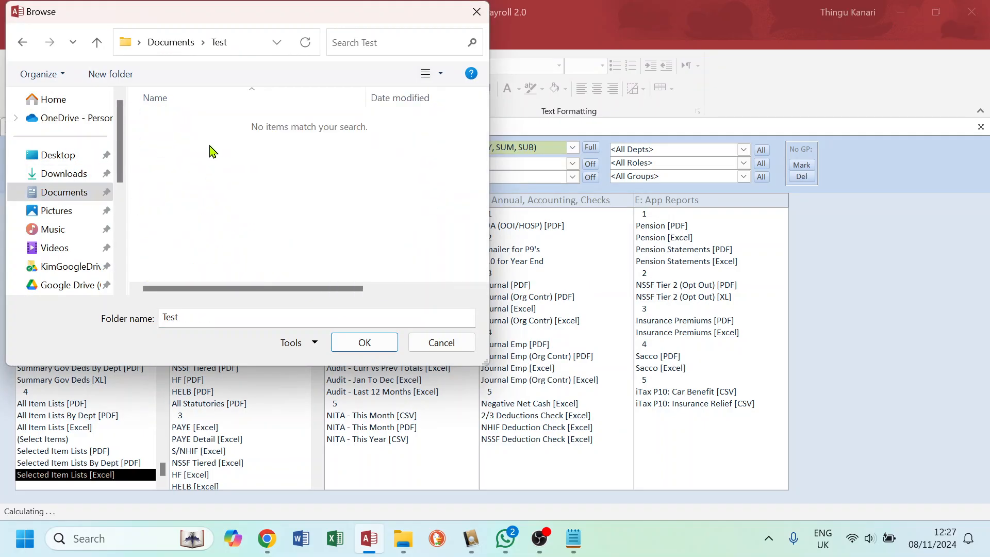
{"action": "left_click", "coordinate": [365, 341]}
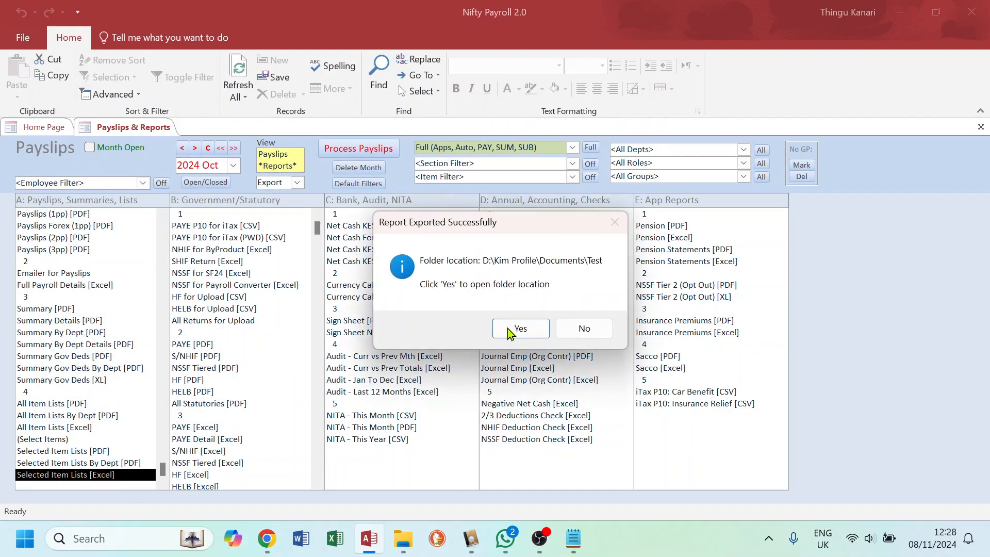
Open the export folder, view the exported 2024_10 Relief2_SHIF Relief workbook, and close the workbook.
{"action": "left_click", "coordinate": [530, 331]}
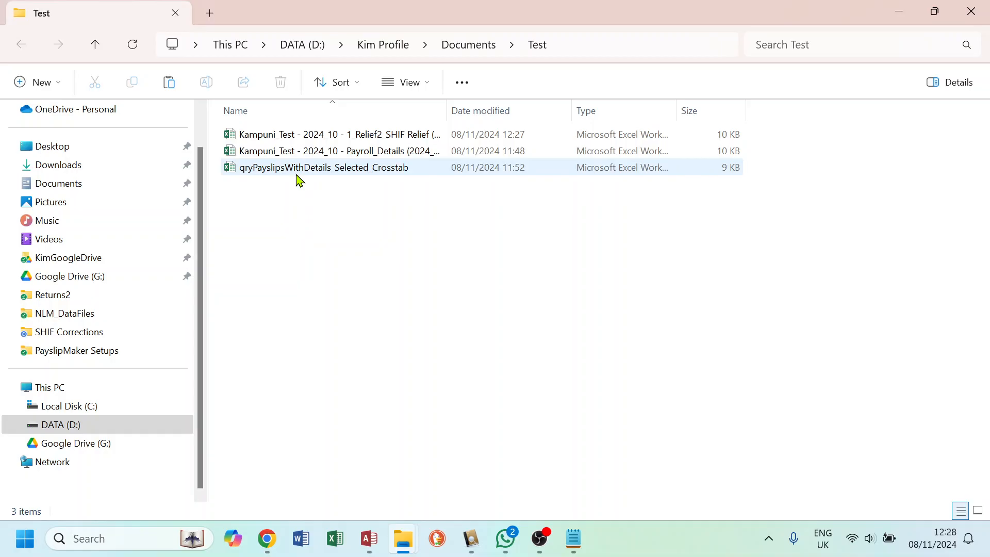
{"action": "double_click", "coordinate": [364, 135]}
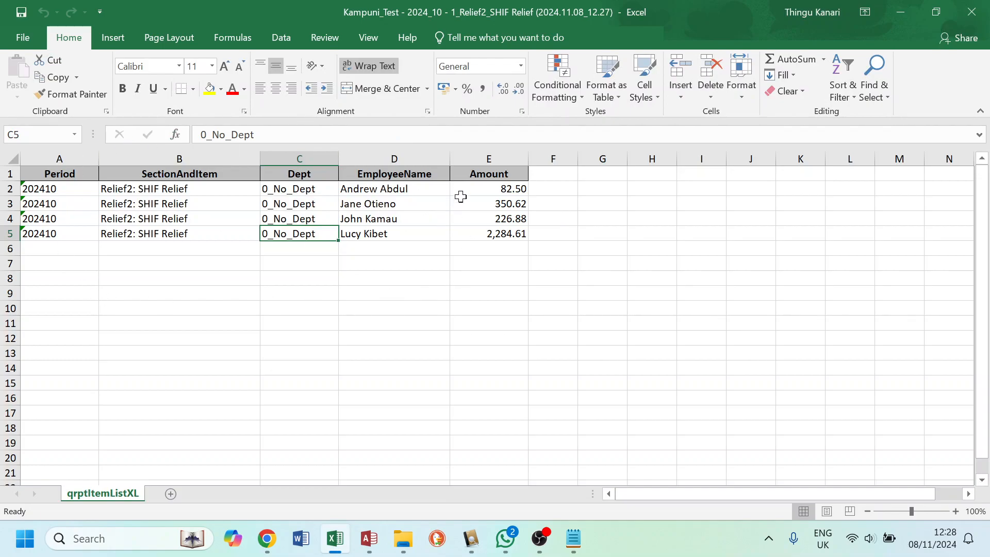
{"action": "left_click", "coordinate": [971, 12]}
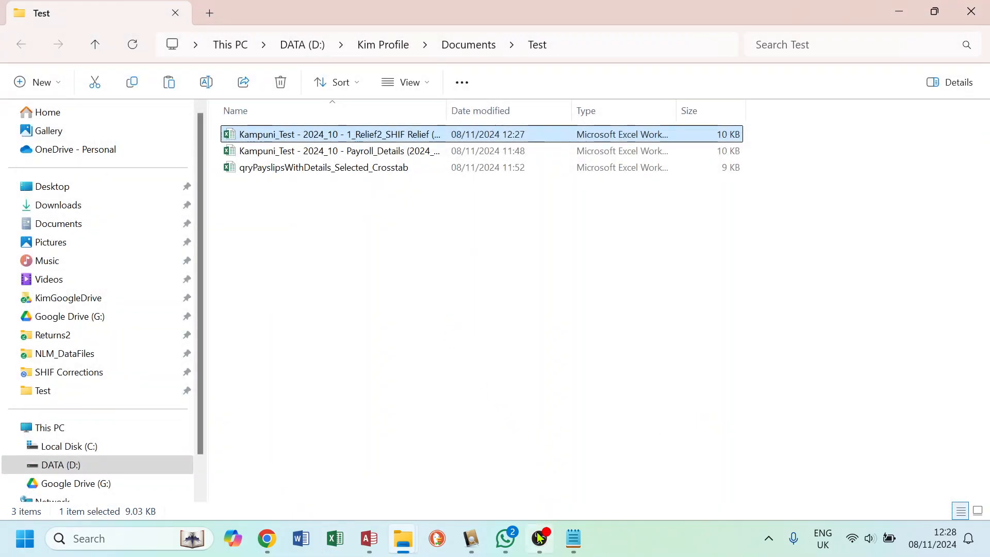
Switch back to Nifty Payroll, open Statutory Rates from the Home Page, and unlock the form for editing.
{"action": "left_click", "coordinate": [369, 539]}
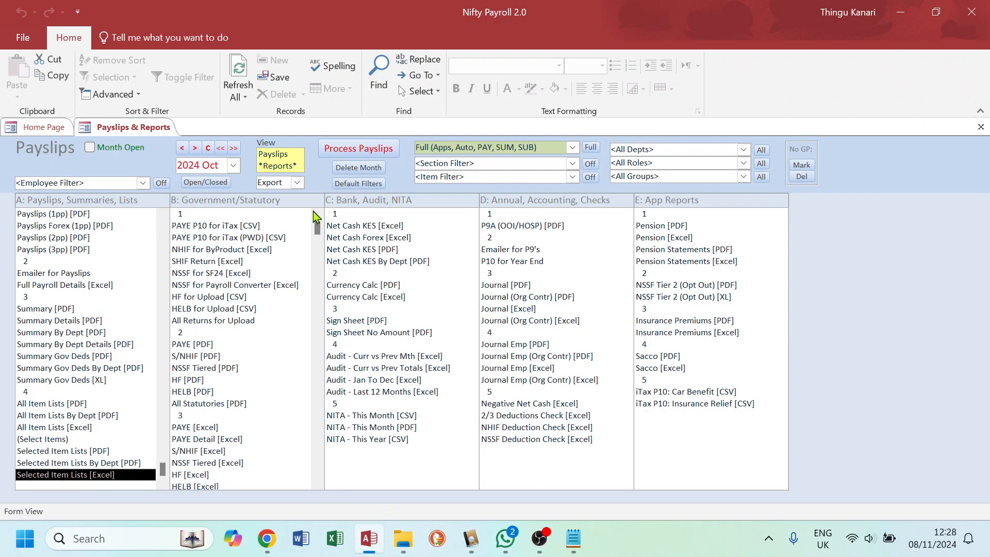
{"action": "left_click", "coordinate": [46, 128]}
{"action": "left_click", "coordinate": [75, 282]}
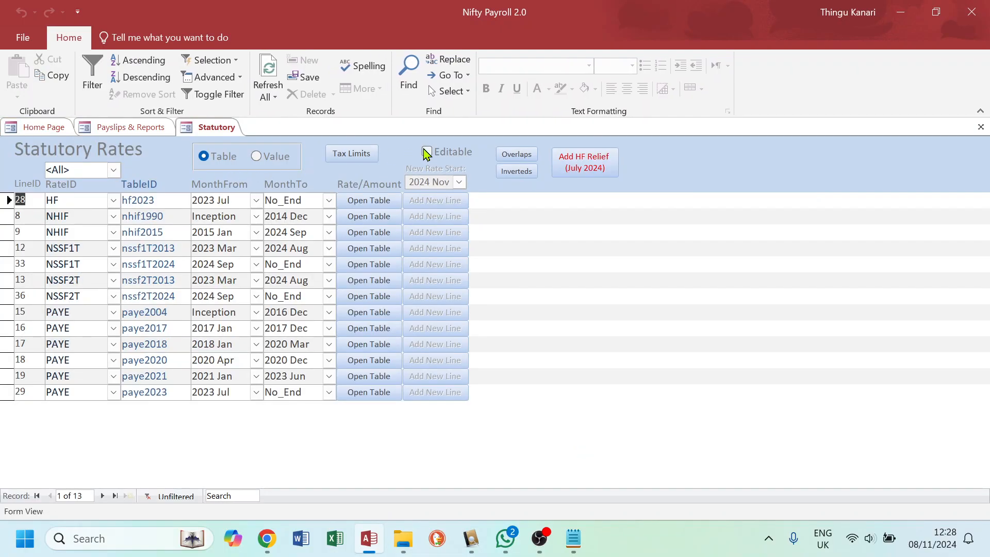
{"action": "left_click", "coordinate": [428, 153]}
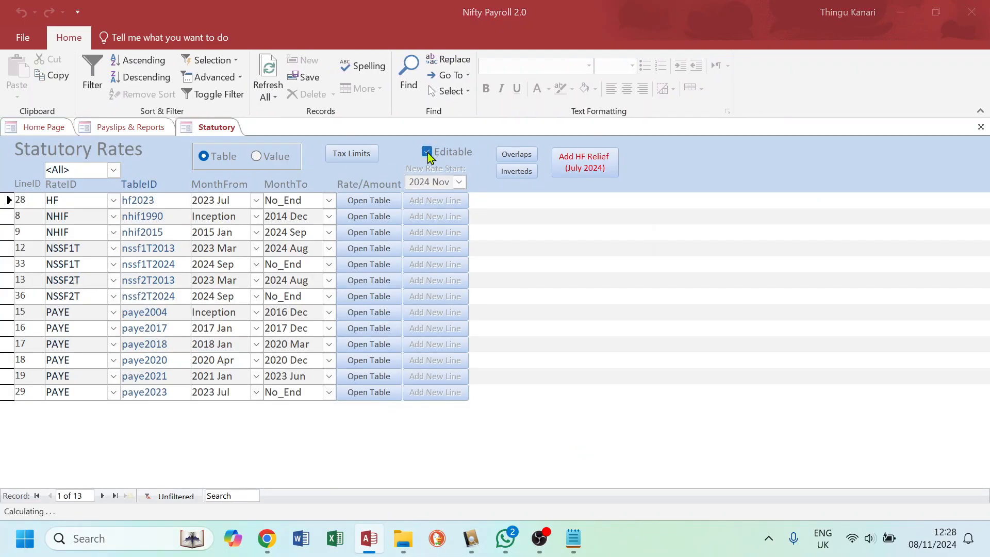
{"action": "left_click", "coordinate": [543, 352]}
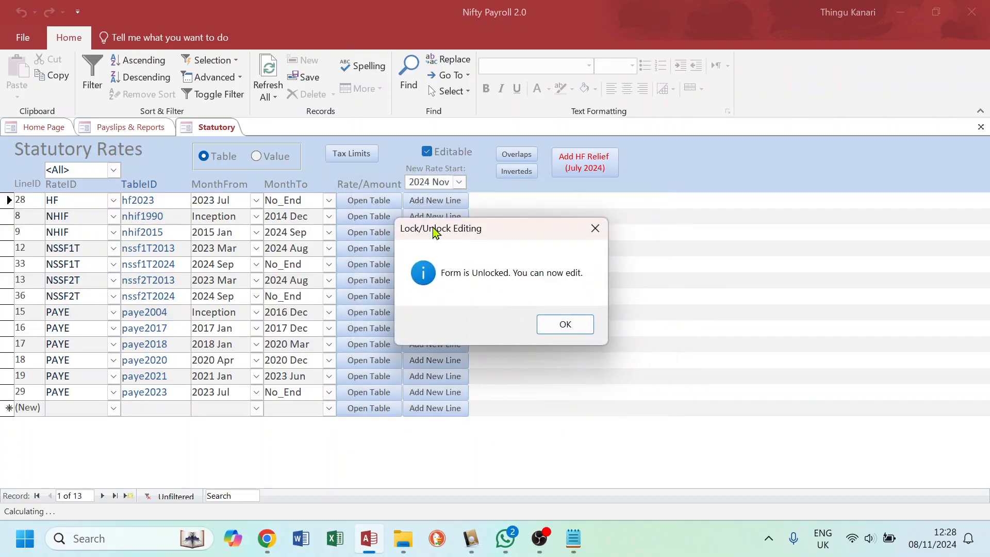
{"action": "left_click", "coordinate": [567, 327]}
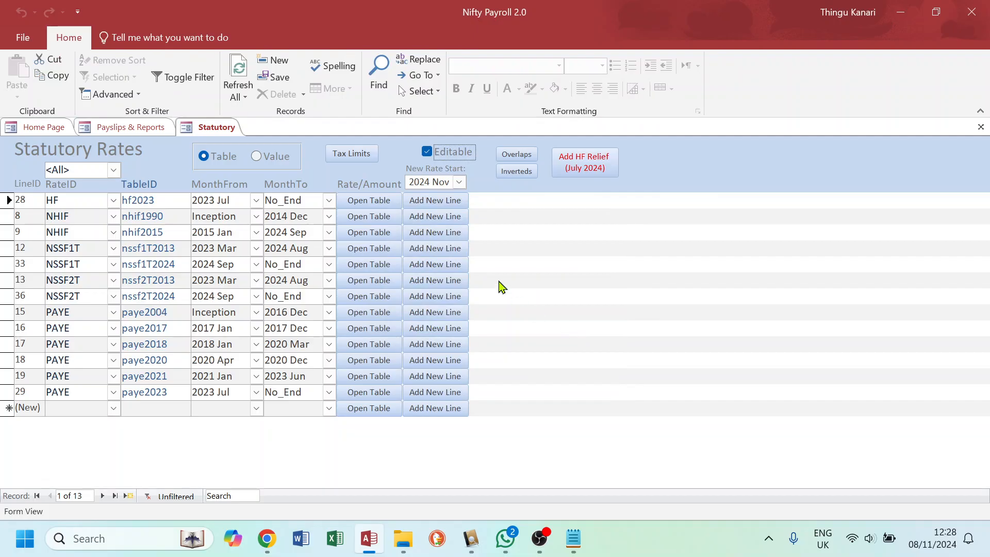
Show the Value rates and set both MonthFrom and MonthTo of the SHIFRlf line to Inception.
{"action": "left_click", "coordinate": [256, 156]}
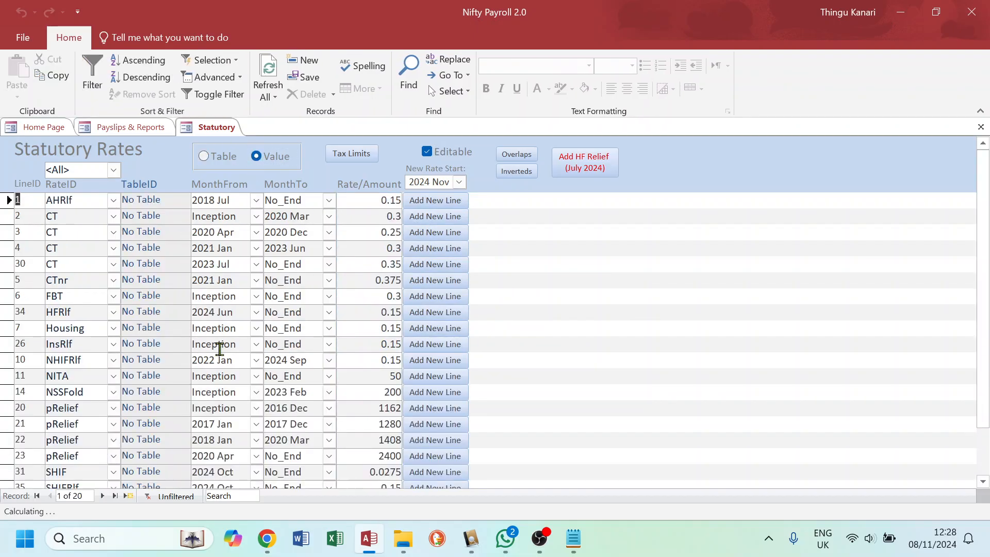
{"action": "scroll", "coordinate": [92, 465], "scroll_direction": "down", "scroll_amount": 1}
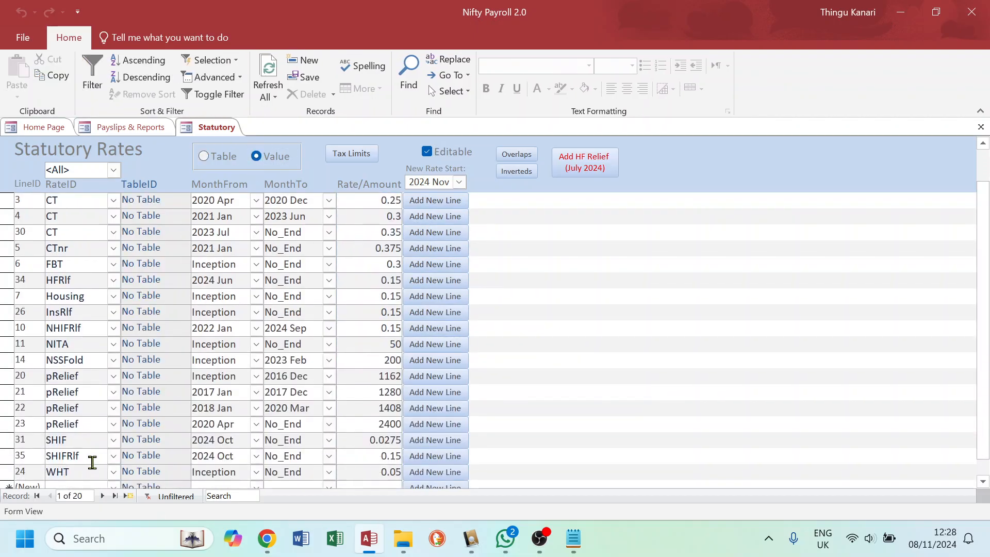
{"action": "left_click_drag", "start_coordinate": [81, 455], "coordinate": [41, 455]}
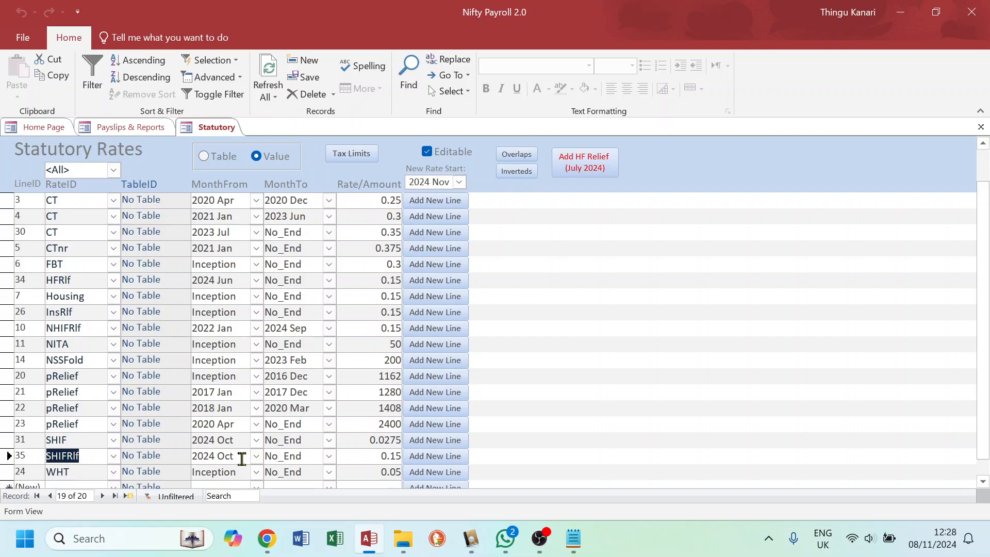
{"action": "left_click_drag", "start_coordinate": [311, 457], "coordinate": [190, 456]}
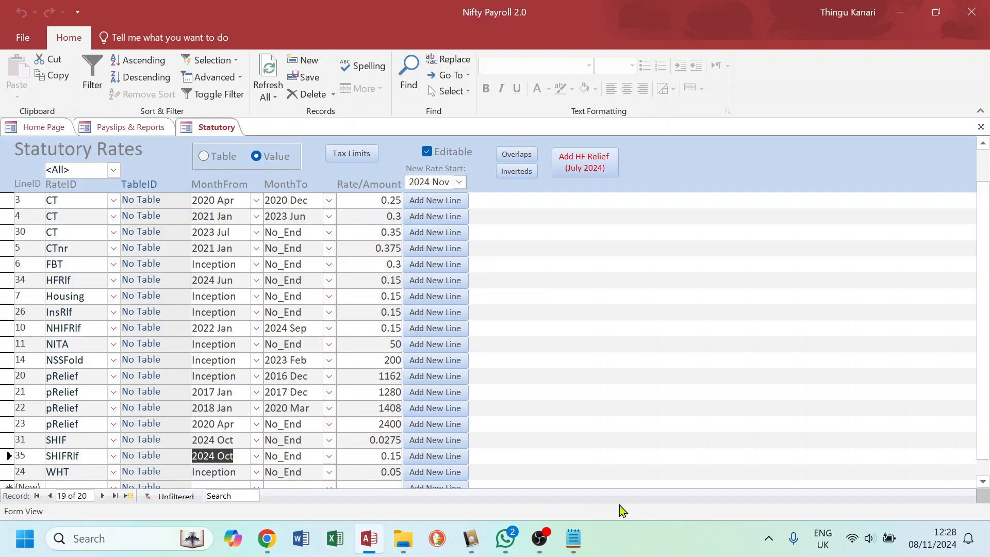
{"action": "type", "text": "Inception"}
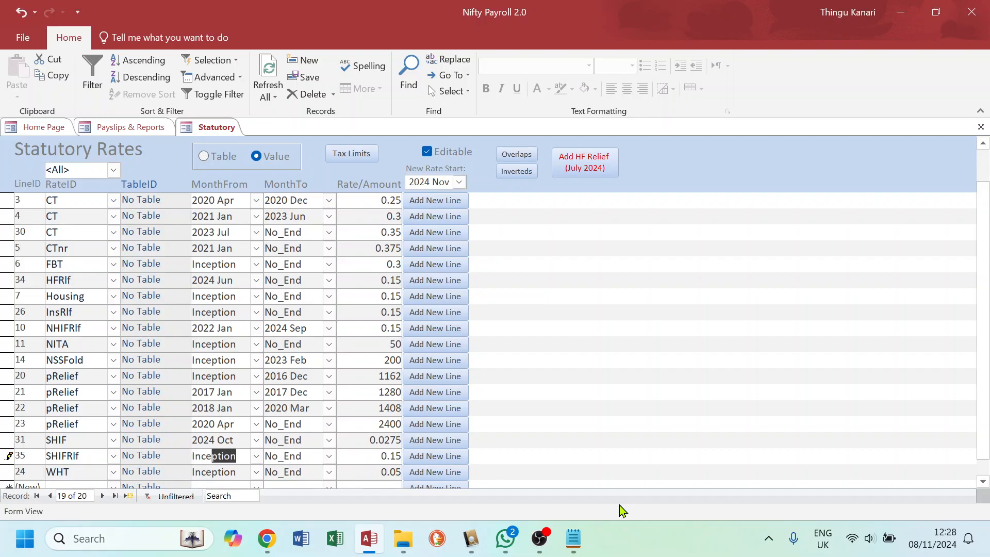
{"action": "key", "text": "Tab"}
{"action": "type", "text": "ince"}
{"action": "left_click", "coordinate": [283, 471]}
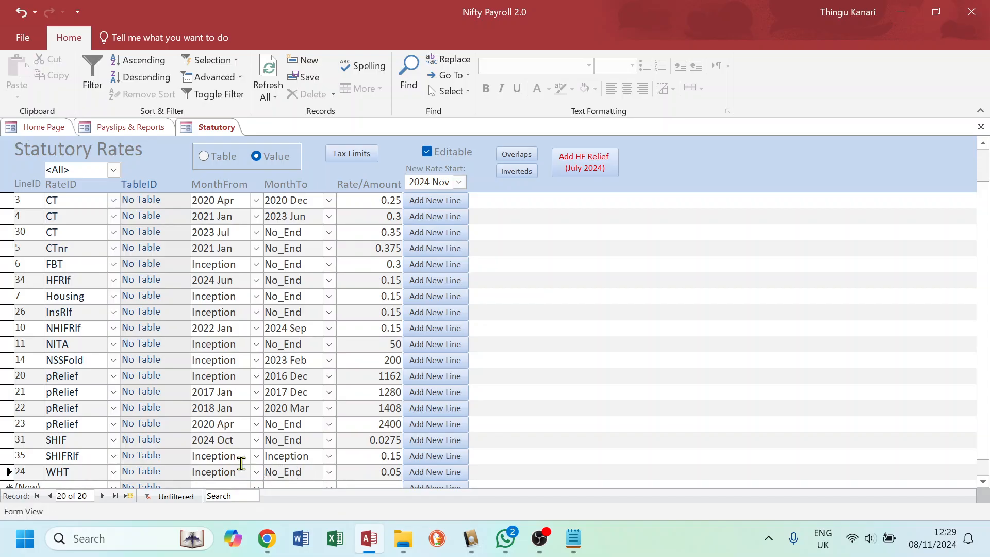
Review the SHIFRlf line's months, rate ID and rate, and close the Statutory Rates form.
{"action": "left_click", "coordinate": [242, 458]}
{"action": "left_click_drag", "start_coordinate": [312, 457], "coordinate": [192, 459]}
{"action": "left_click_drag", "start_coordinate": [92, 453], "coordinate": [13, 449]}
{"action": "left_click_drag", "start_coordinate": [362, 456], "coordinate": [413, 464]}
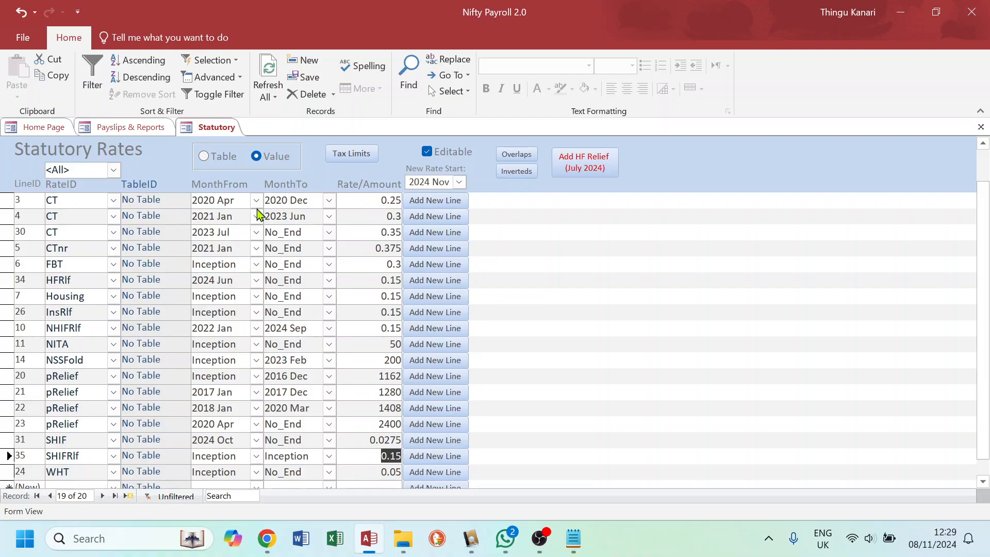
{"action": "left_click", "coordinate": [981, 127]}
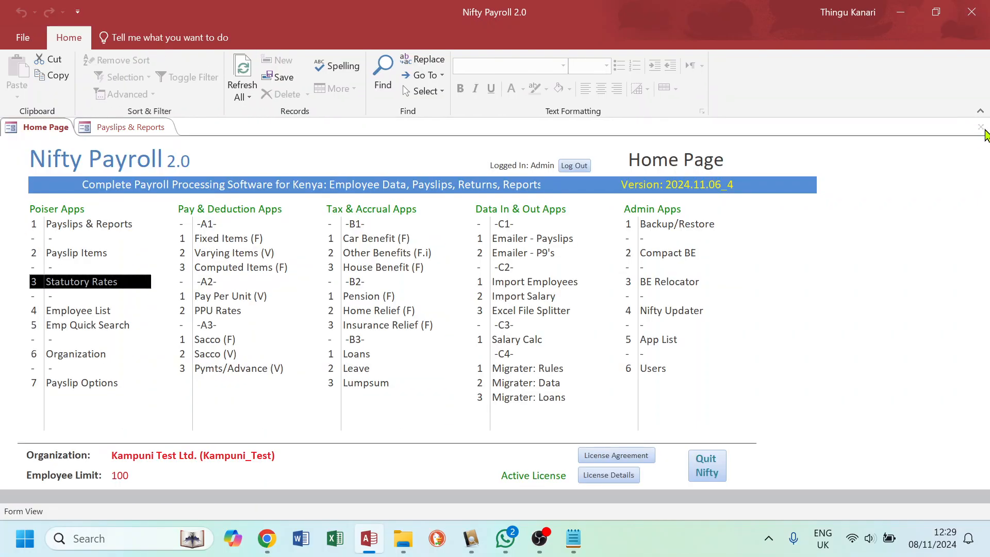
Show the 2024 Oct payslip lines in Payslips & Reports, filtered to section Tax:Tax and item Tax:PAYE Tax on Taxable Pay.
{"action": "left_click", "coordinate": [143, 129]}
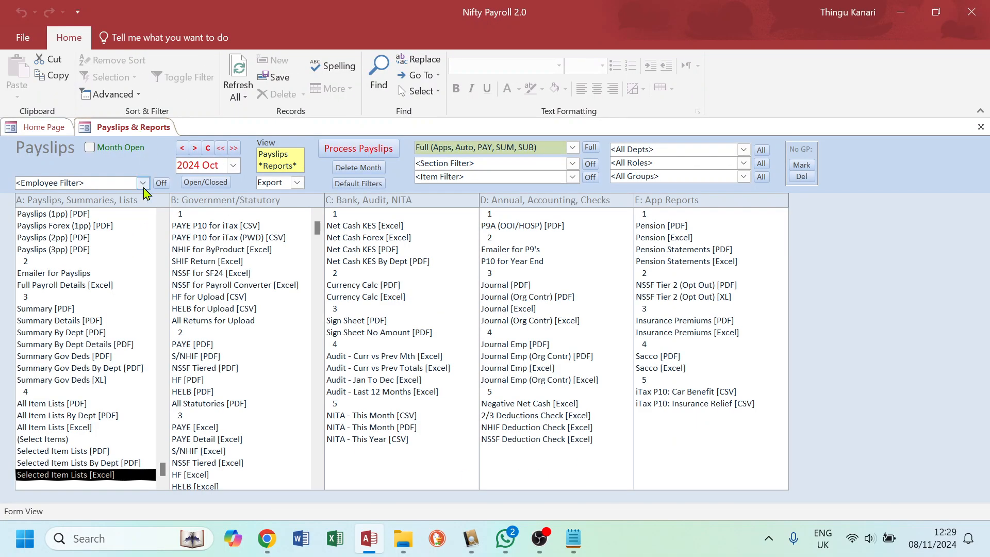
{"action": "left_click", "coordinate": [283, 154]}
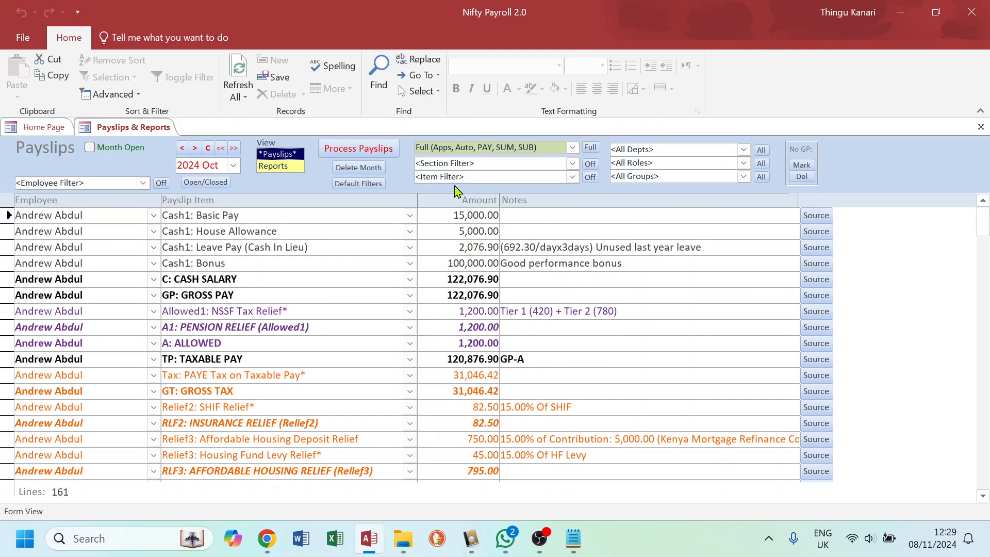
{"action": "left_click", "coordinate": [573, 147]}
{"action": "left_click", "coordinate": [574, 160]}
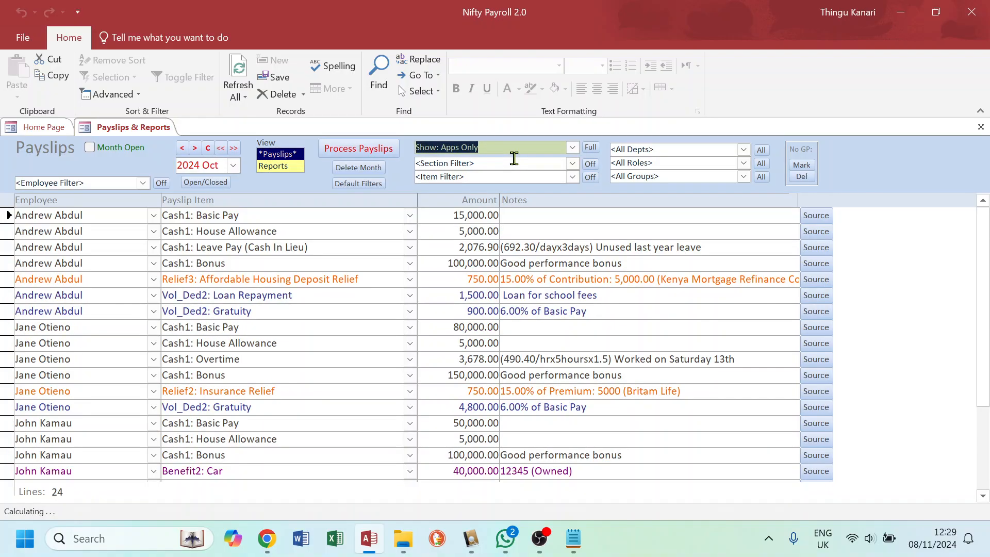
{"action": "left_click", "coordinate": [572, 164]}
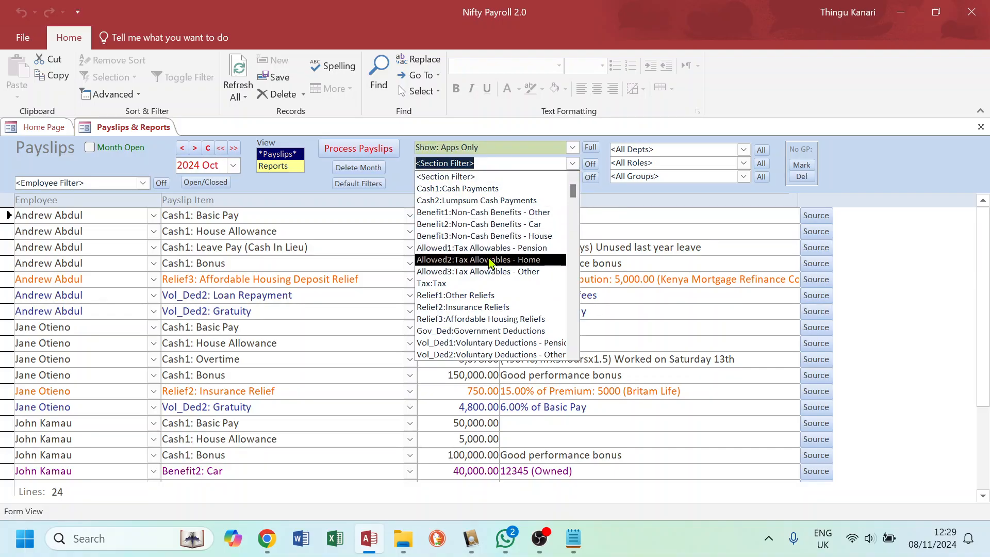
{"action": "left_click", "coordinate": [469, 284]}
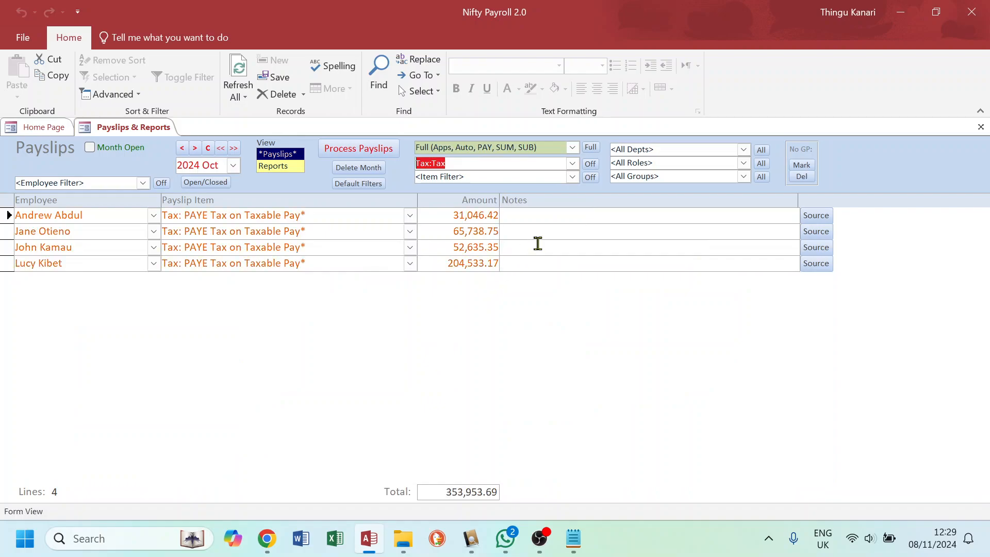
{"action": "left_click", "coordinate": [573, 177]}
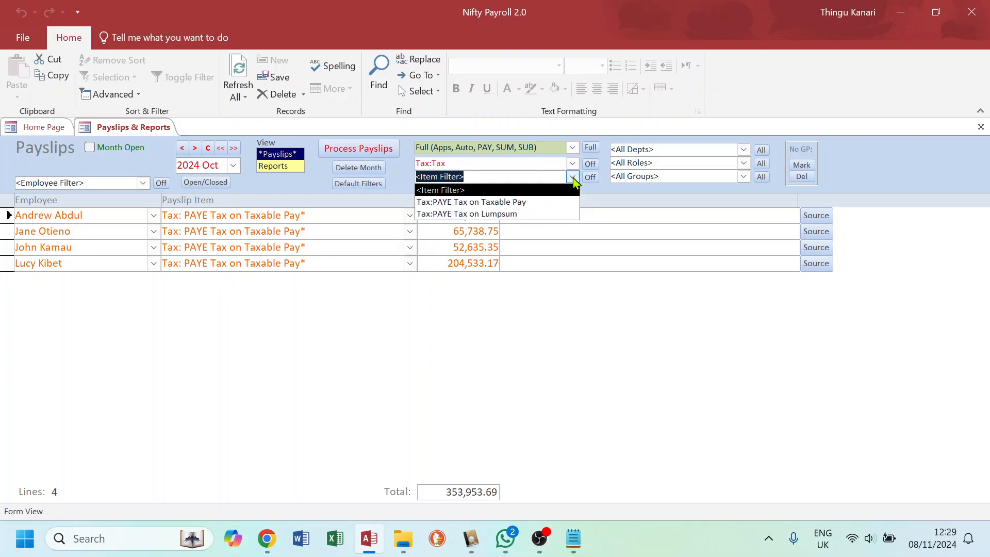
{"action": "left_click", "coordinate": [542, 204]}
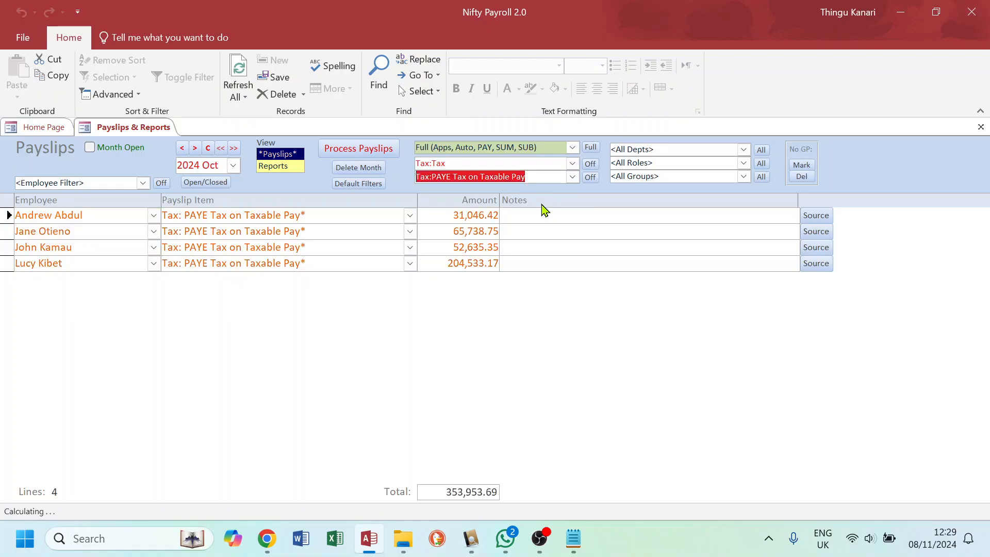
{"action": "left_click", "coordinate": [572, 164]}
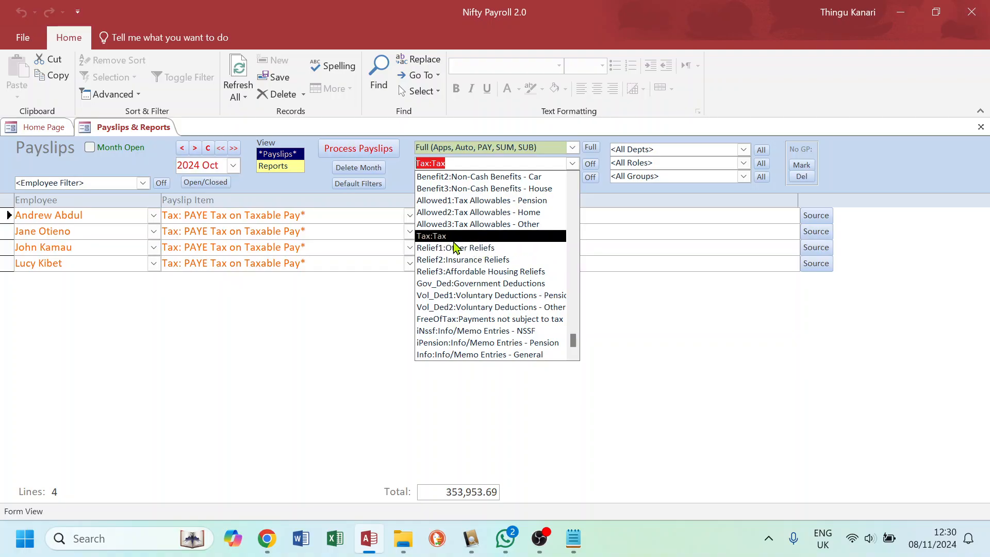
{"action": "scroll", "coordinate": [452, 246], "scroll_direction": "up", "scroll_amount": 1}
{"action": "scroll", "coordinate": [451, 247], "scroll_direction": "down", "scroll_amount": 1}
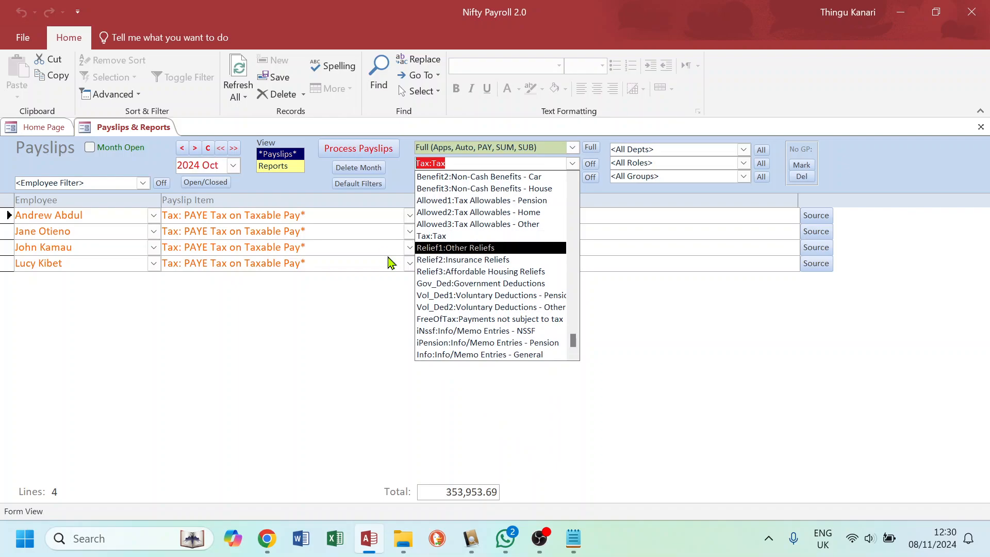
{"action": "left_click", "coordinate": [356, 268]}
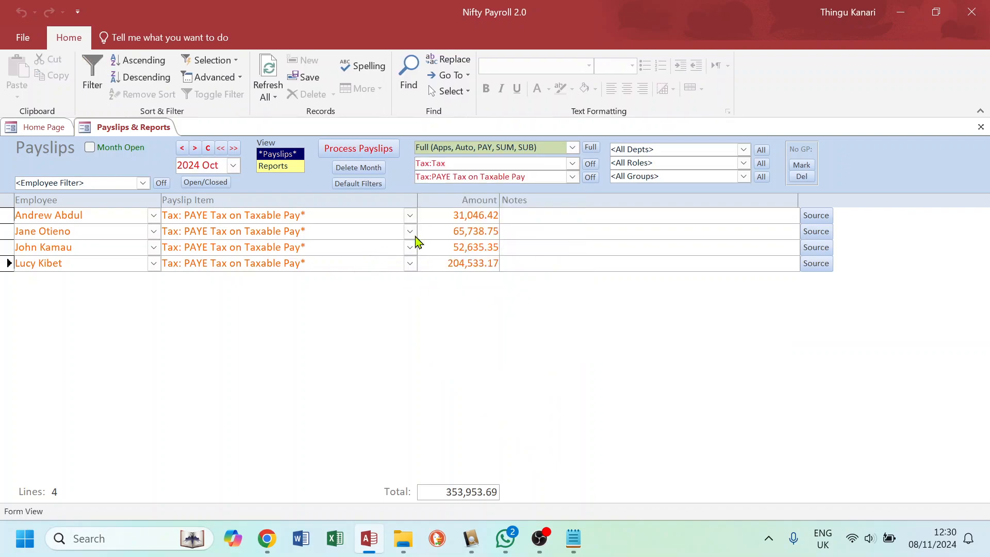
Filter the 2024 Oct payslip lines to section Relief2:Insurance Reliefs and item Relief2:SHIF Relief, and check their total.
{"action": "left_click", "coordinate": [572, 162]}
{"action": "scroll", "coordinate": [526, 263], "scroll_direction": "up", "scroll_amount": 1}
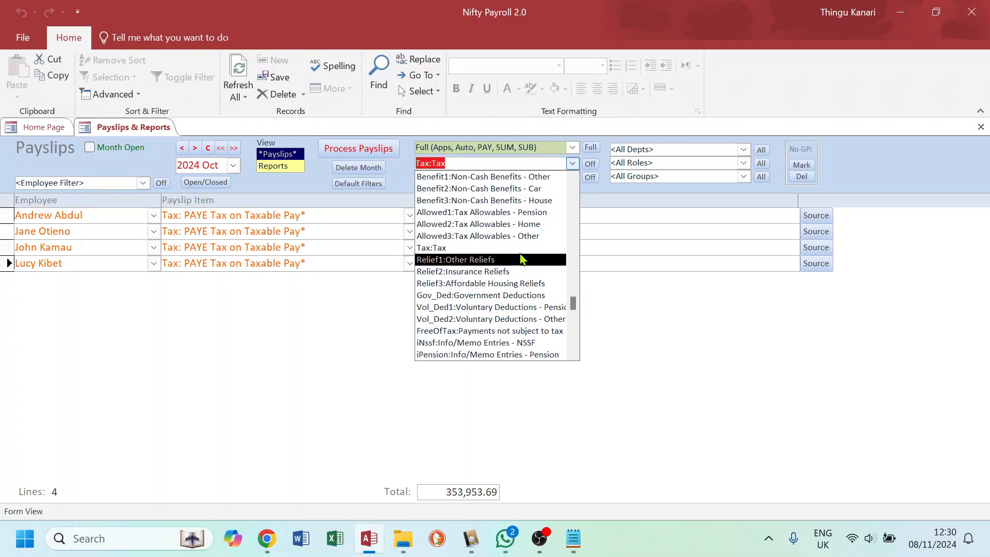
{"action": "left_click", "coordinate": [469, 273]}
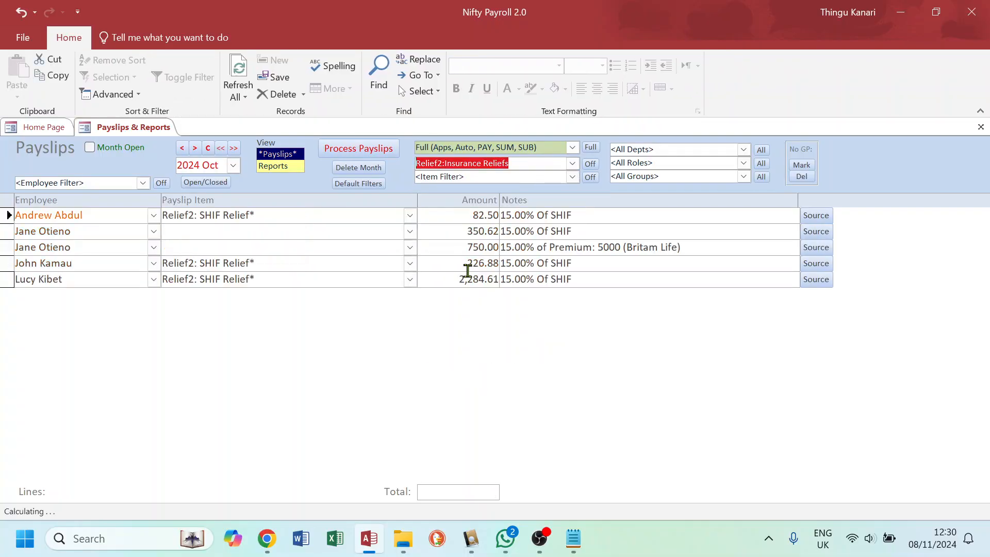
{"action": "left_click", "coordinate": [572, 176]}
{"action": "left_click", "coordinate": [512, 213]}
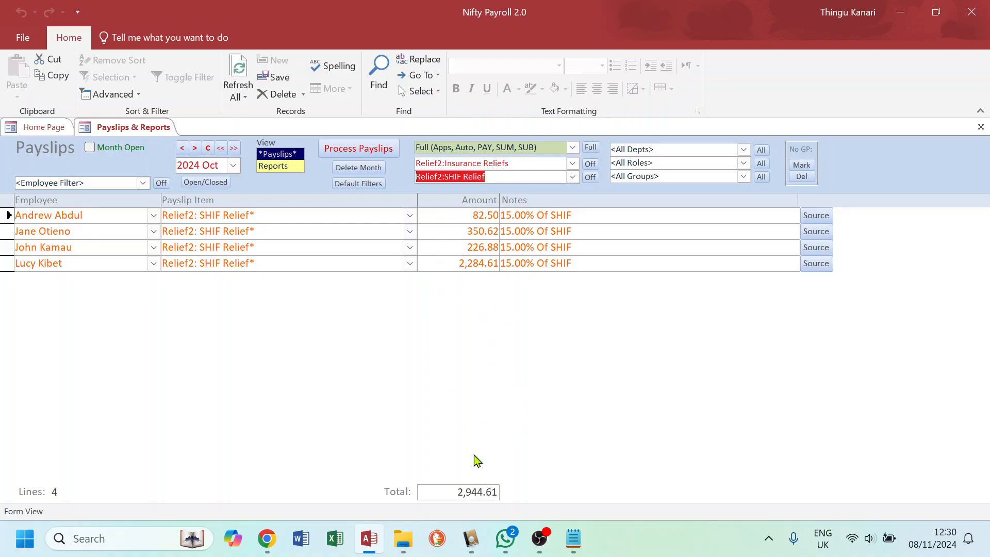
{"action": "left_click_drag", "start_coordinate": [448, 491], "coordinate": [508, 510]}
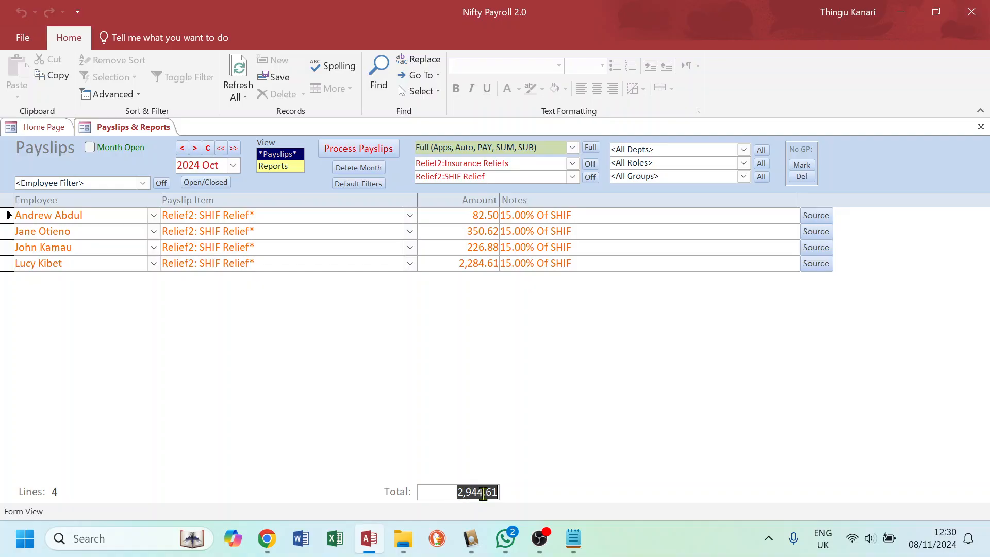
Process the 2024 Oct payslips with the SHIF Relief rate switched off.
{"action": "left_click", "coordinate": [358, 149]}
{"action": "left_click", "coordinate": [539, 346]}
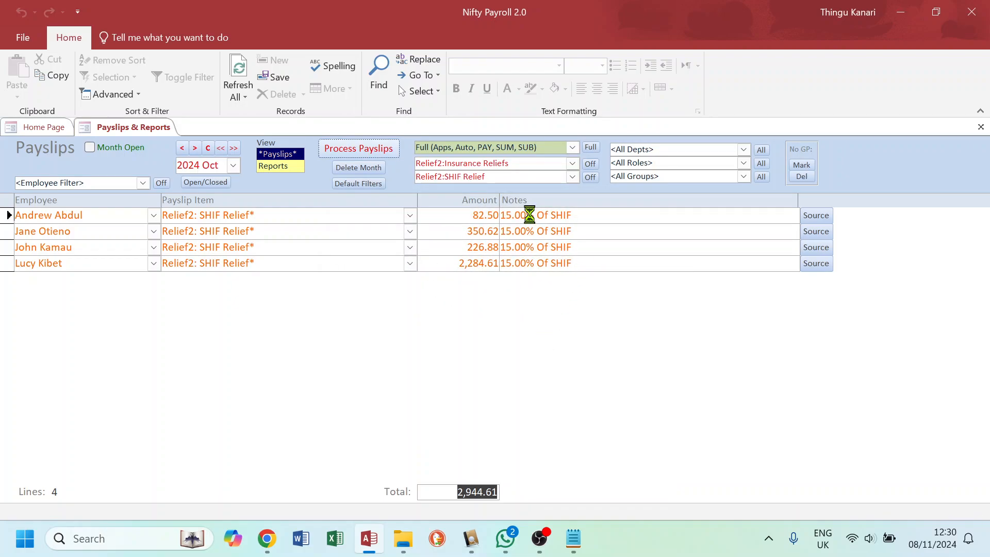
{"action": "left_click", "coordinate": [542, 329]}
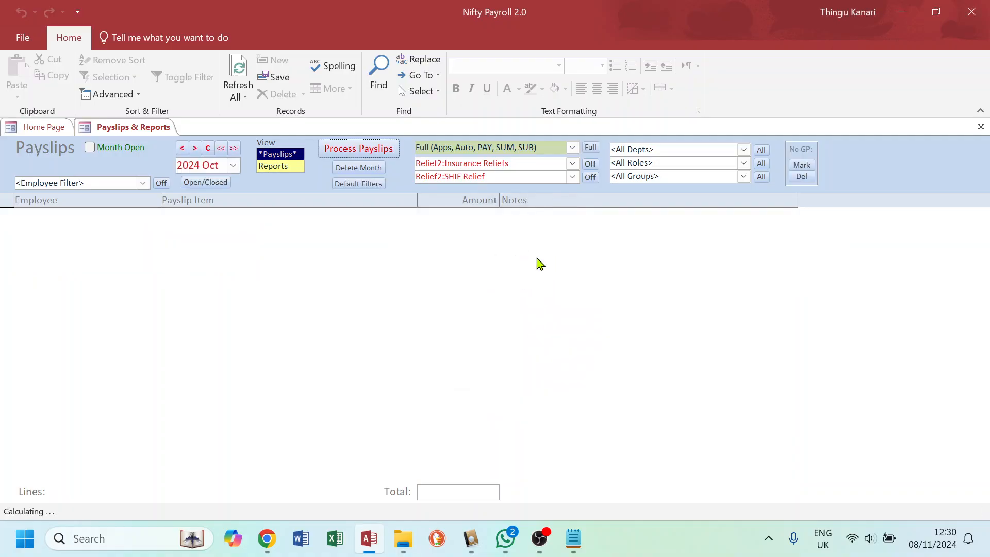
Clear the payslip section and item filters and switch the view to Reports.
{"action": "left_click", "coordinate": [589, 163]}
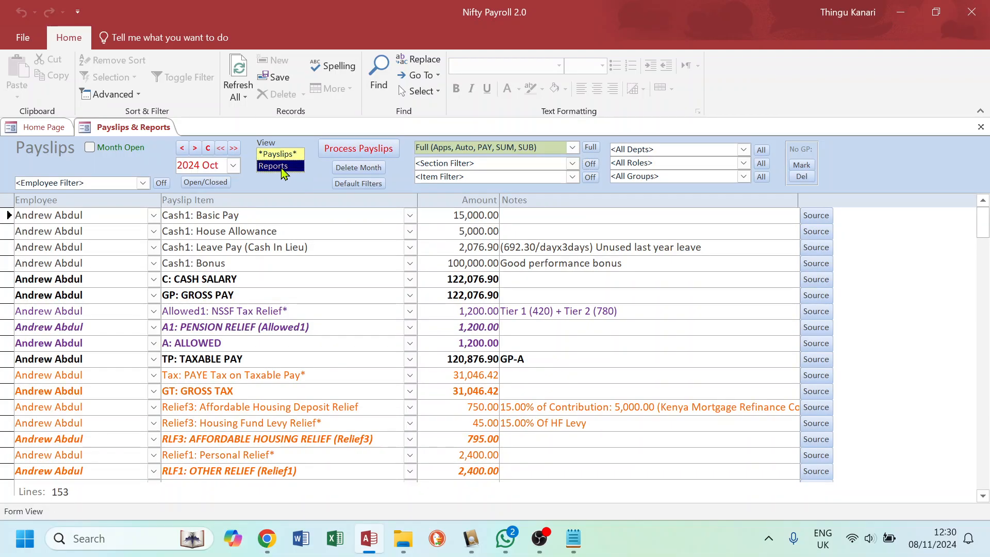
{"action": "left_click", "coordinate": [281, 165]}
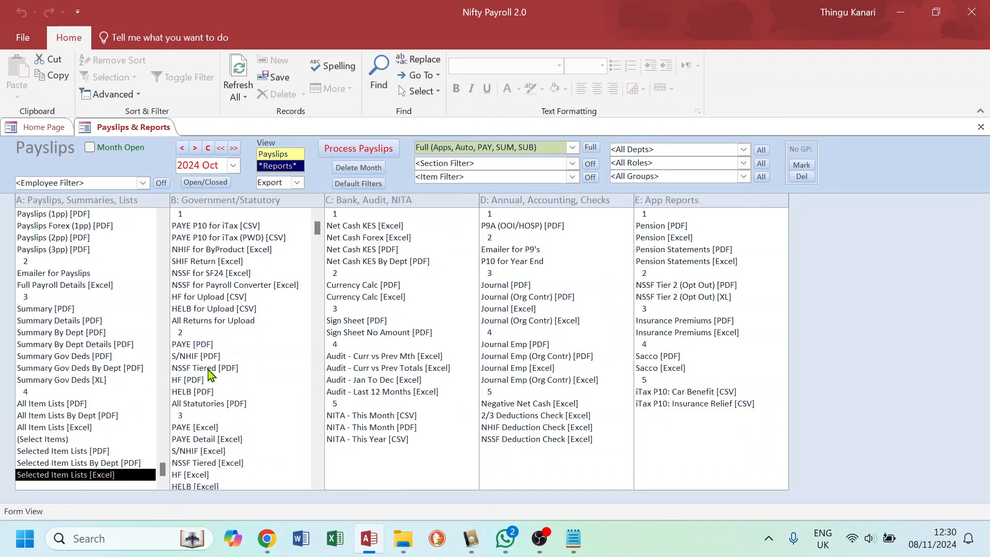
{"action": "double_click", "coordinate": [207, 343]}
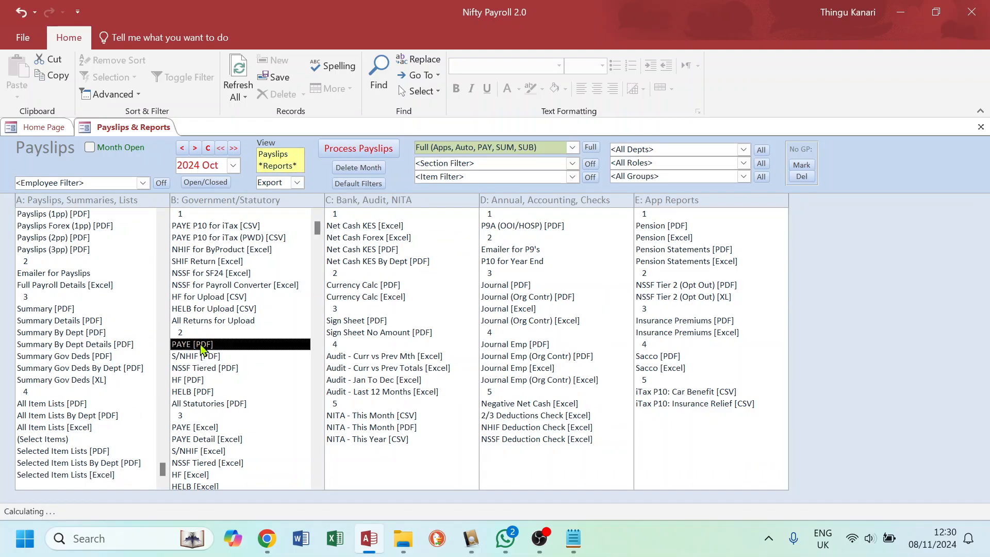
{"action": "left_click", "coordinate": [442, 343]}
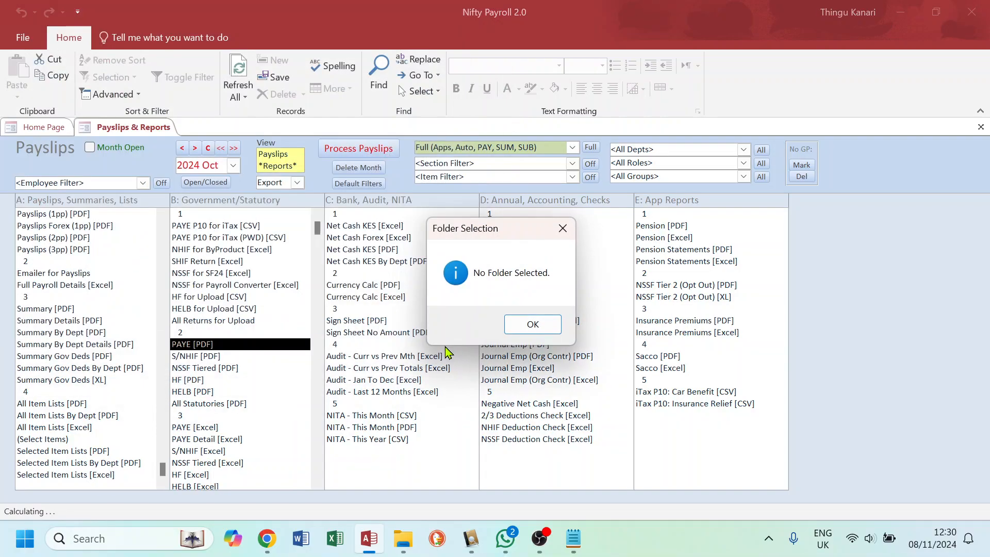
{"action": "left_click", "coordinate": [570, 325]}
Change the report output from Export to View, preview the PAYE [PDF] report, check its total and close it.
{"action": "left_click", "coordinate": [298, 184]}
{"action": "left_click", "coordinate": [279, 199]}
{"action": "double_click", "coordinate": [214, 344]}
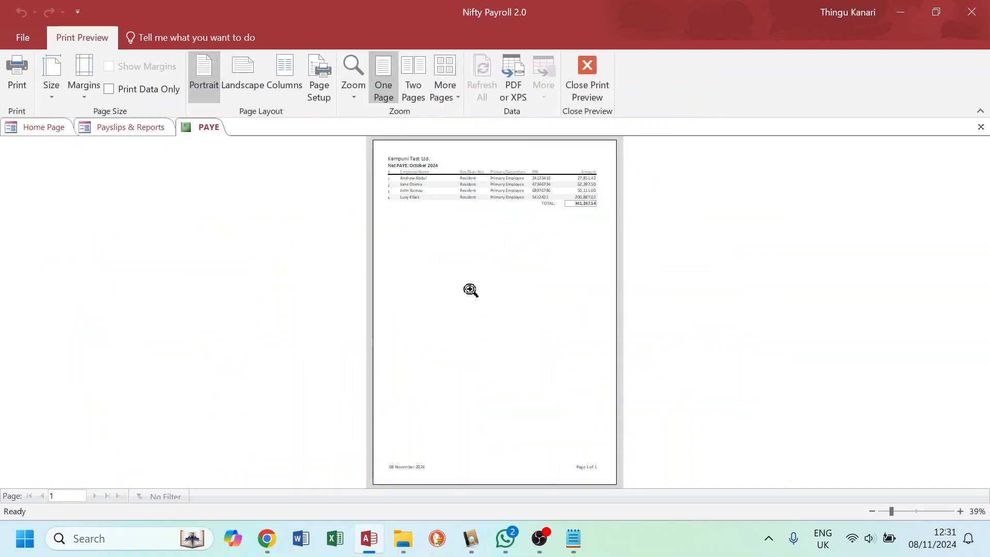
{"action": "left_click", "coordinate": [557, 205]}
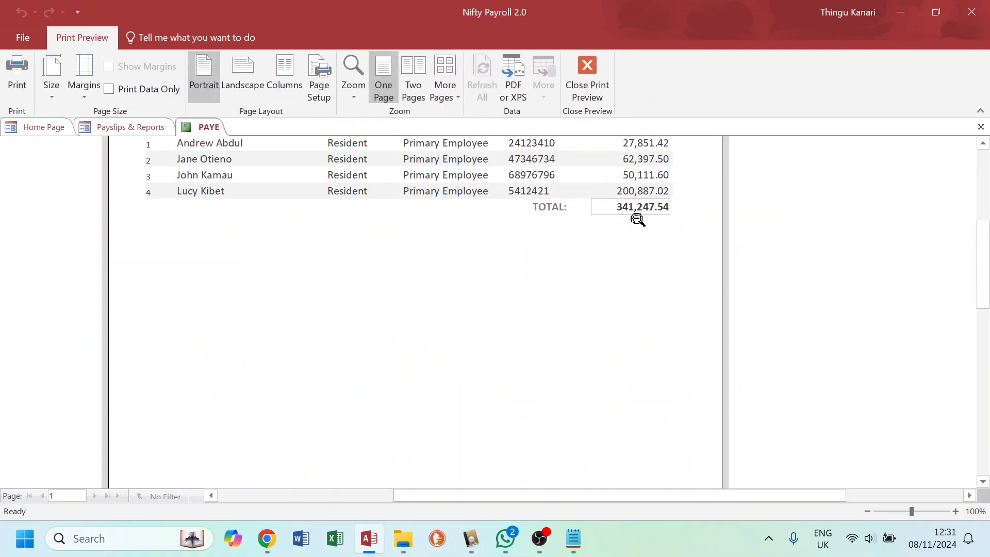
{"action": "left_click", "coordinate": [980, 127]}
Open Statutory Rates from the Home Page, unlock it for editing and show the Value rates.
{"action": "left_click", "coordinate": [58, 130]}
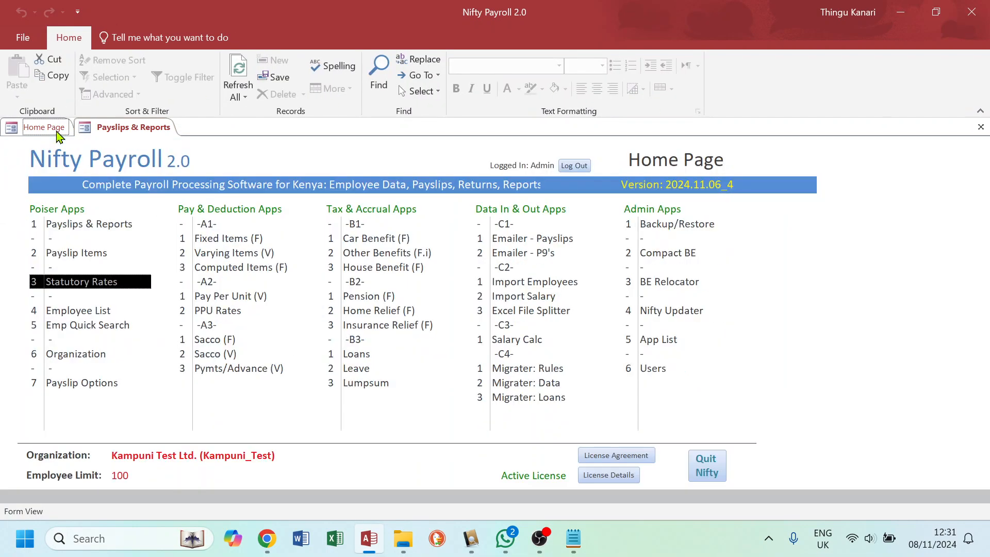
{"action": "left_click", "coordinate": [87, 288]}
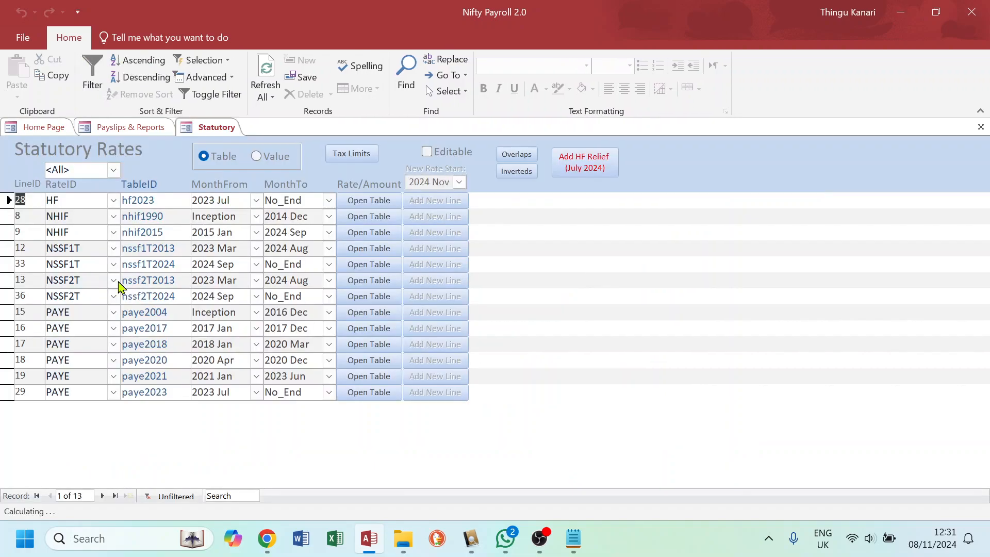
{"action": "left_click", "coordinate": [427, 151]}
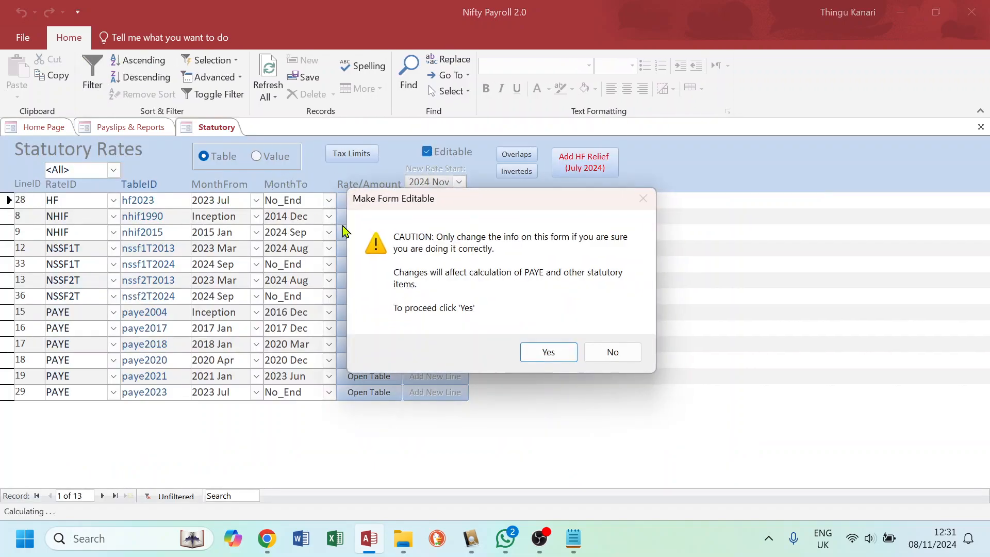
{"action": "left_click", "coordinate": [549, 358]}
{"action": "left_click", "coordinate": [558, 334]}
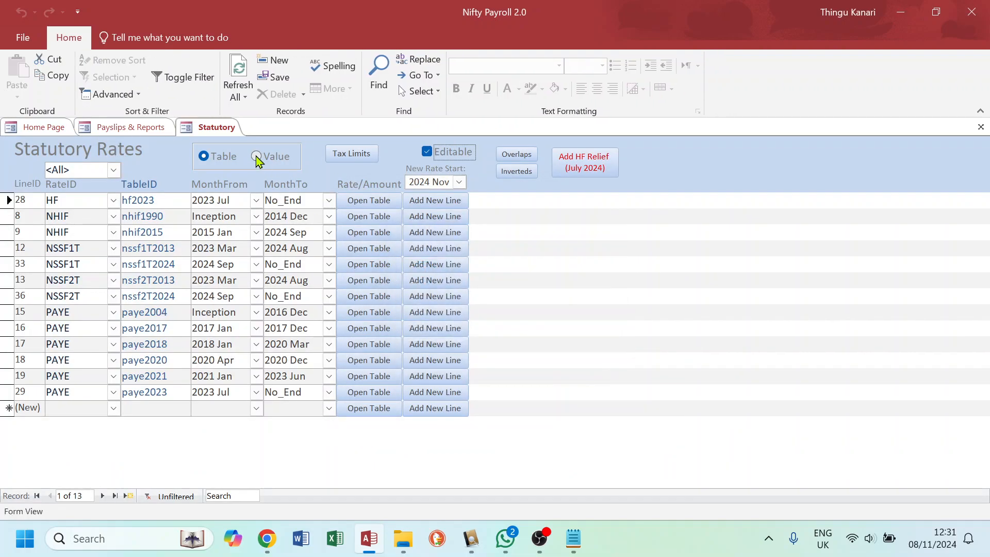
{"action": "left_click", "coordinate": [257, 156]}
{"action": "scroll", "coordinate": [106, 410], "scroll_direction": "down", "scroll_amount": 1}
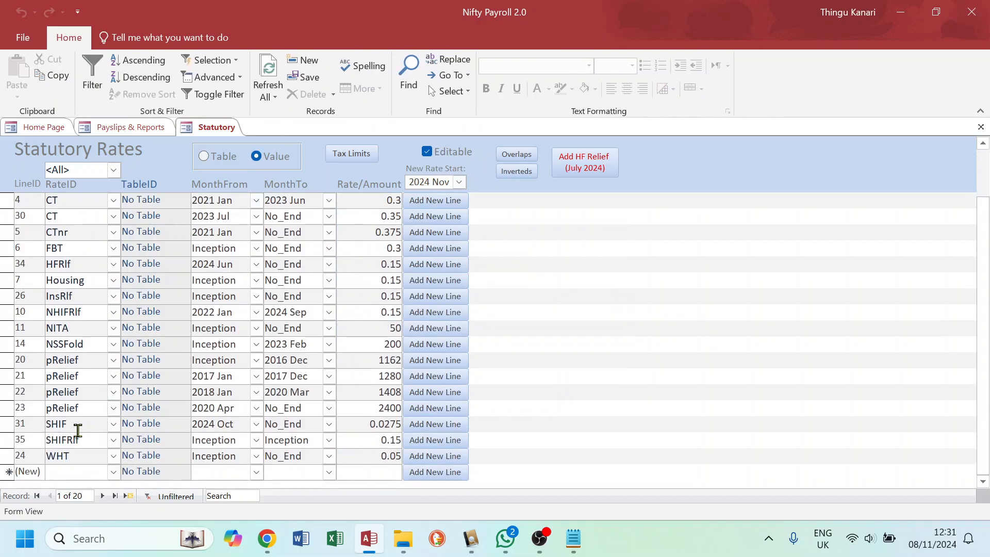
Set the SHIFRlf line's MonthTo to No_End and its MonthFrom to 2024 Oct, and save the line.
{"action": "double_click", "coordinate": [311, 442]}
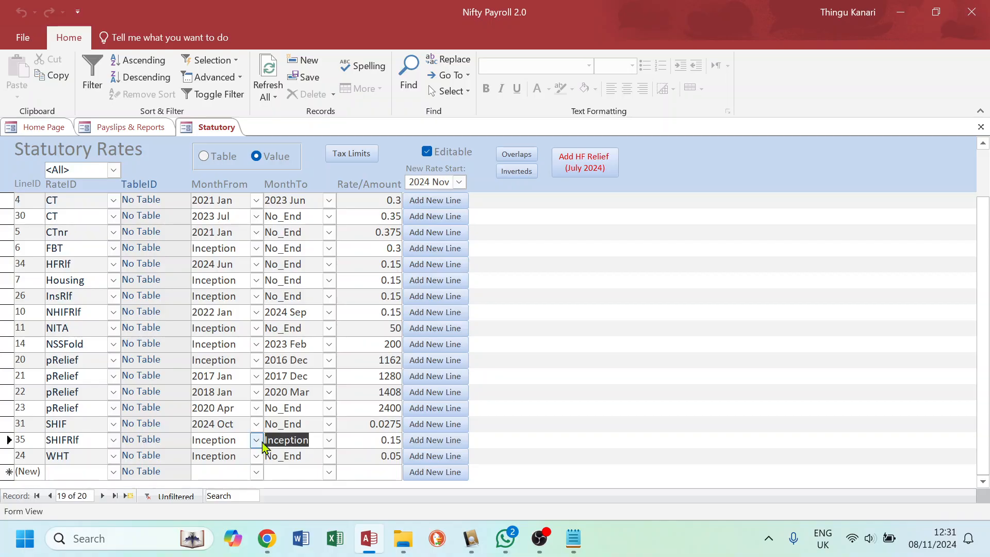
{"action": "type", "text": "no"}
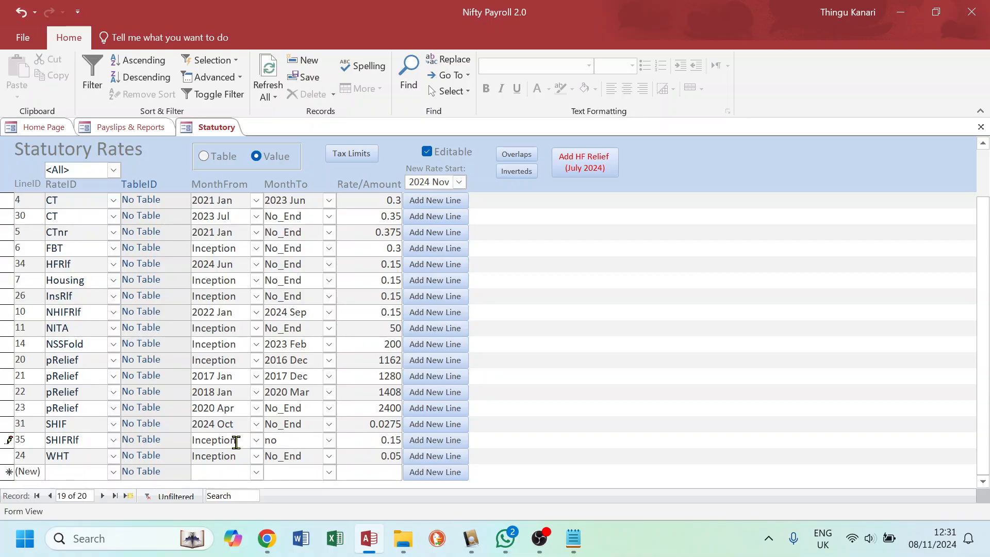
{"action": "left_click", "coordinate": [239, 442]}
{"action": "double_click", "coordinate": [242, 441]}
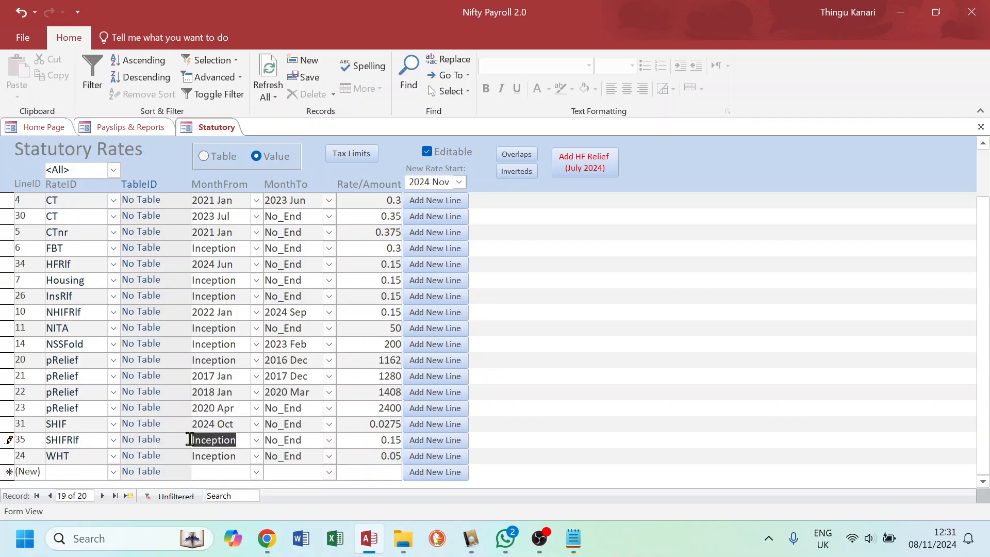
{"action": "type", "text": "2024 oct"}
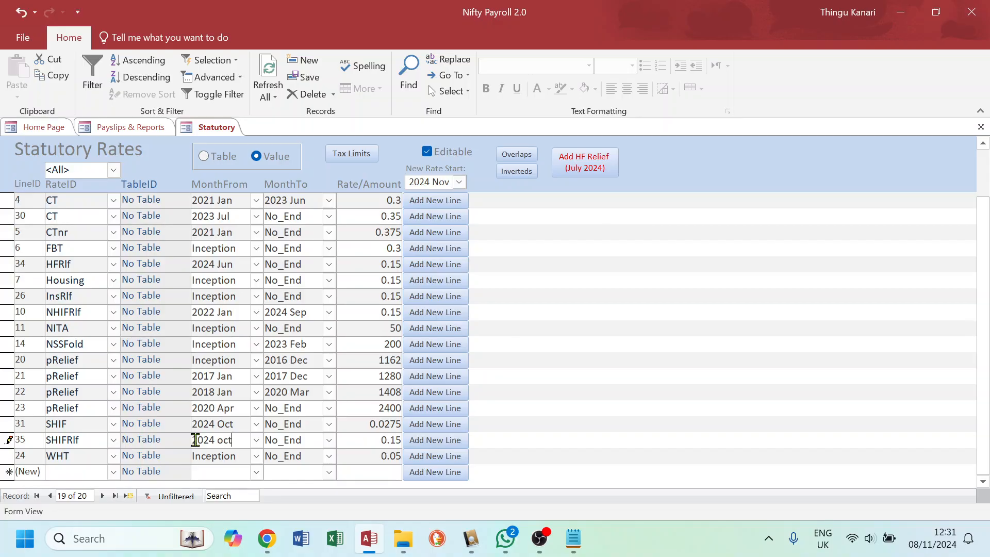
{"action": "left_click", "coordinate": [214, 459]}
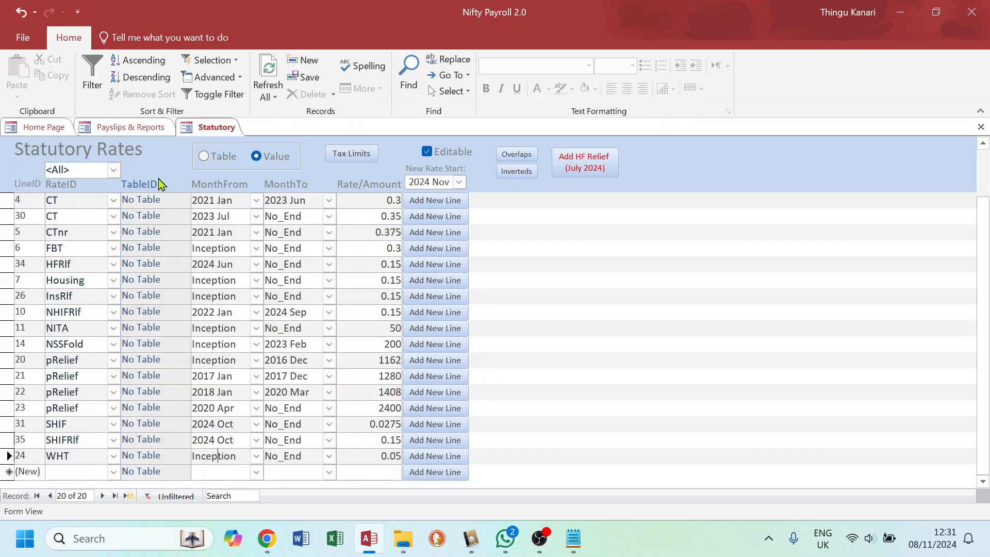
Return to Payslips & Reports and reprocess the 2024 Oct payslips with SHIF Relief active.
{"action": "left_click", "coordinate": [129, 126]}
{"action": "left_click", "coordinate": [361, 150]}
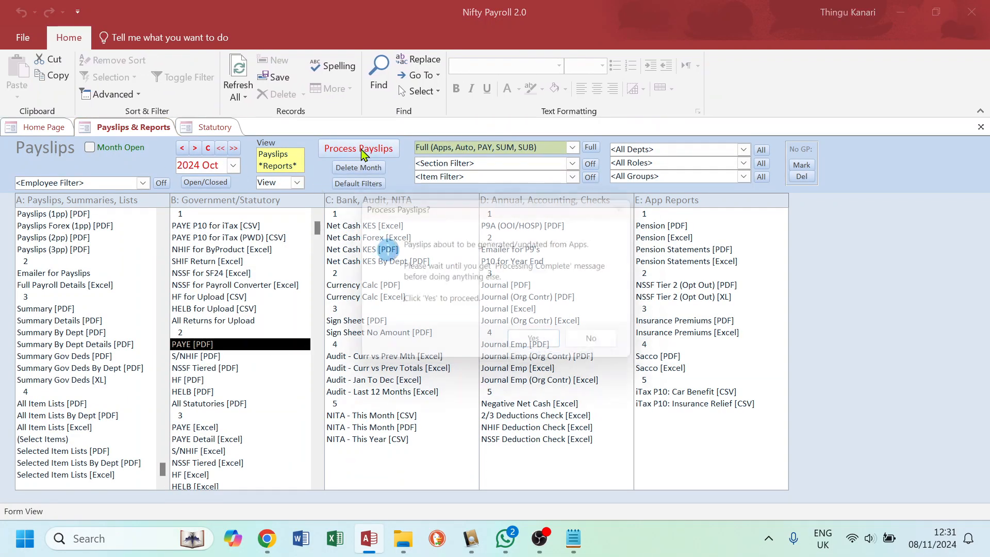
{"action": "left_click", "coordinate": [542, 344]}
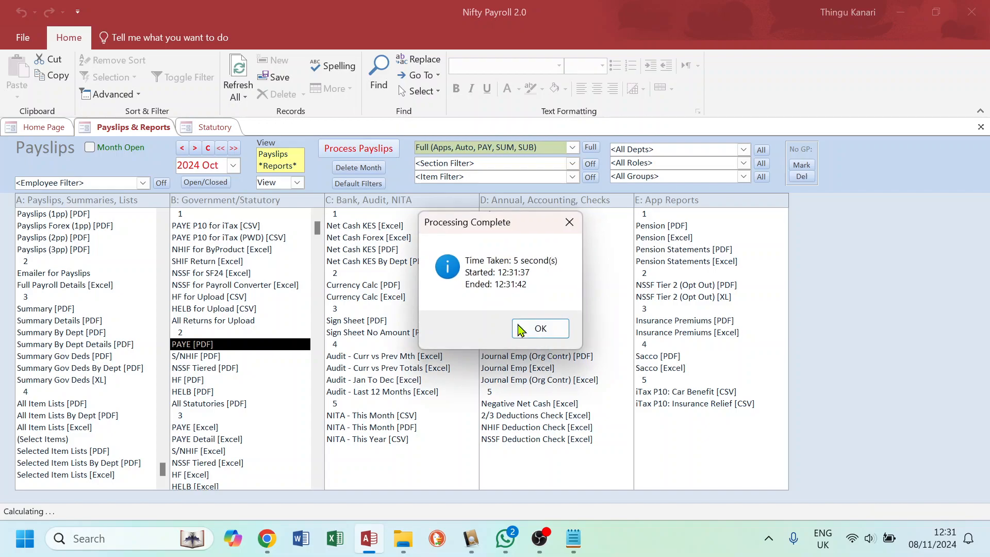
{"action": "left_click", "coordinate": [539, 329]}
Preview the PAYE [PDF] report again, zoom in on its total for comparison, and close the preview.
{"action": "double_click", "coordinate": [207, 343]}
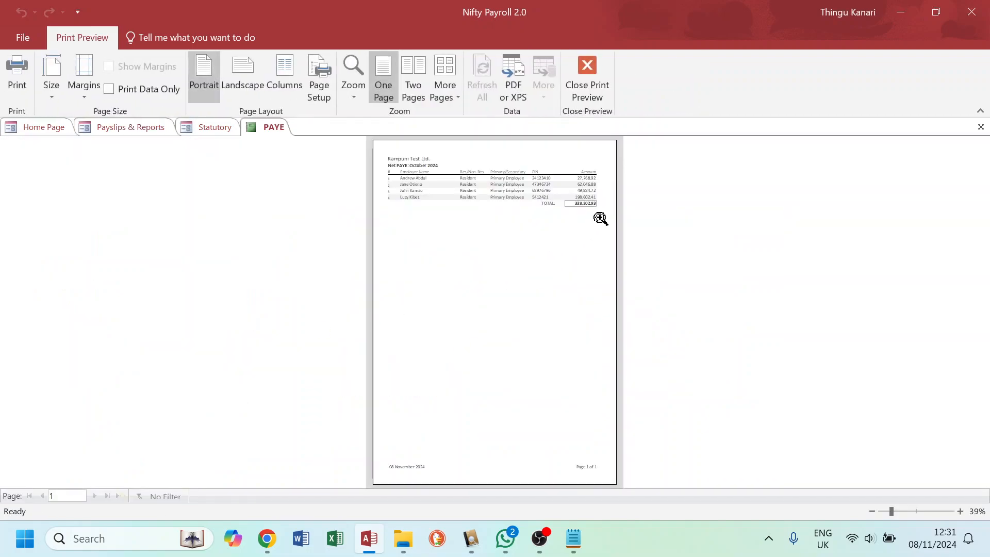
{"action": "left_click", "coordinate": [600, 220]}
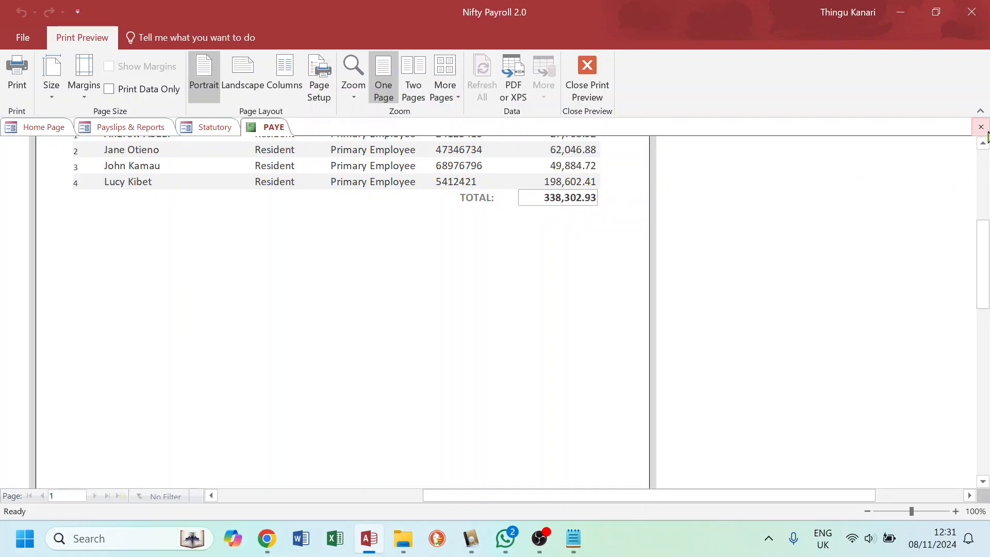
{"action": "left_click", "coordinate": [980, 127]}
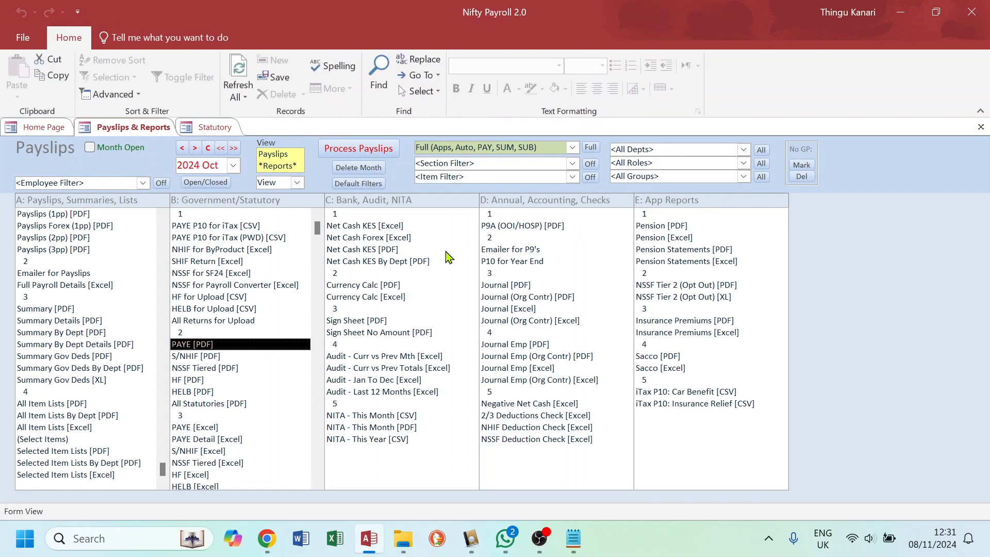
Set both MonthFrom and MonthTo of the SHIFRlf line in Statutory Rates to Inception, and return to Payslips & Reports.
{"action": "left_click", "coordinate": [188, 127]}
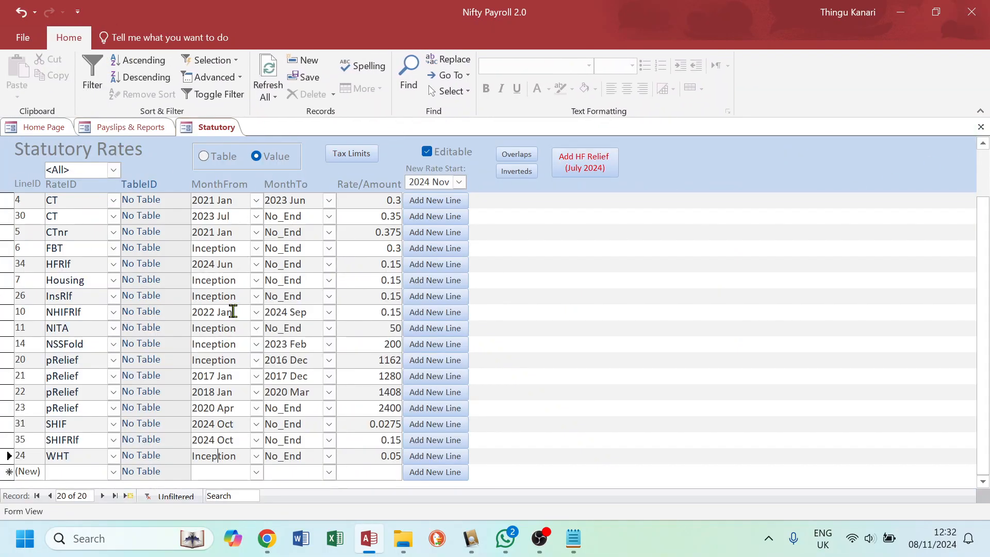
{"action": "left_click", "coordinate": [235, 439]}
{"action": "left_click_drag", "start_coordinate": [246, 441], "coordinate": [168, 439]}
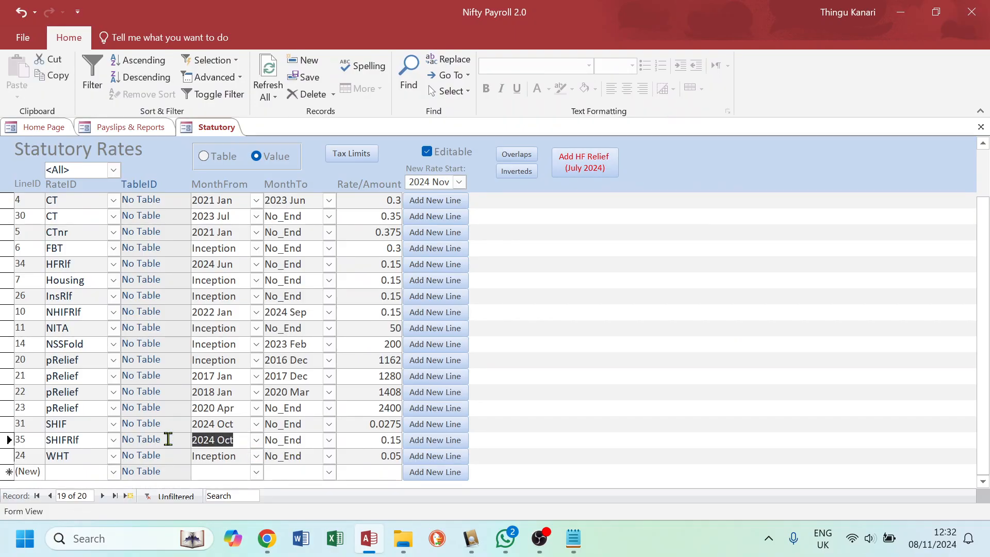
{"action": "type", "text": "inception"}
{"action": "key", "text": "Tab"}
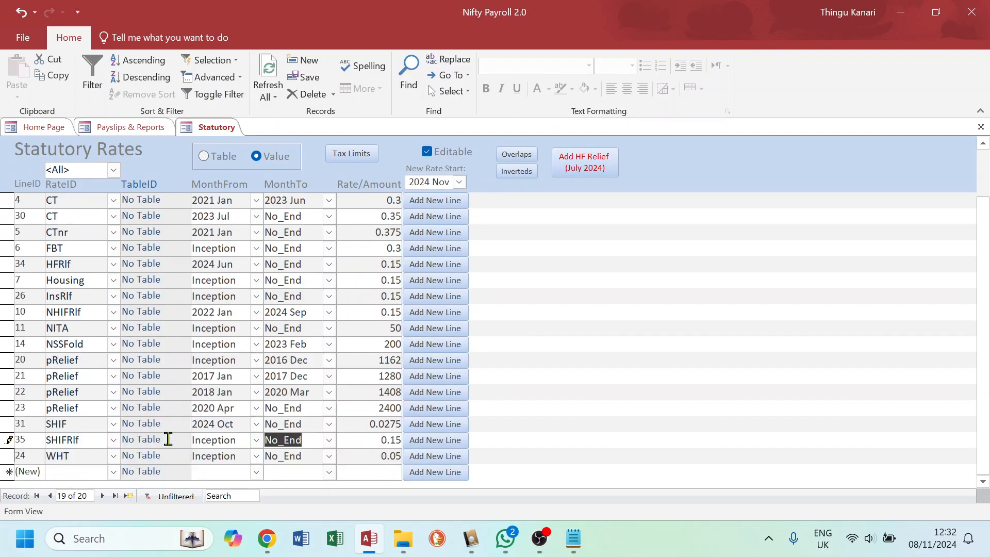
{"action": "type", "text": "inception"}
{"action": "key", "text": "Down"}
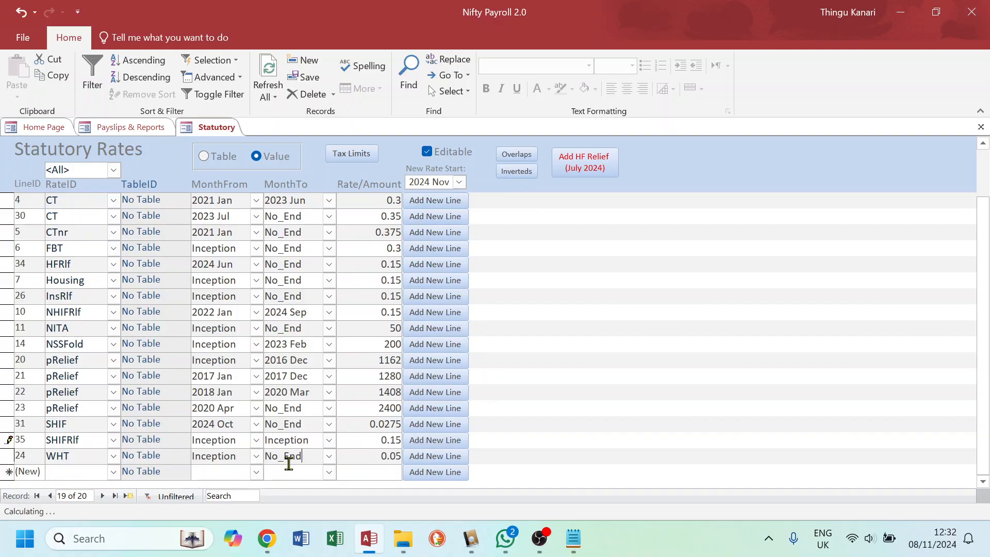
{"action": "left_click", "coordinate": [144, 128]}
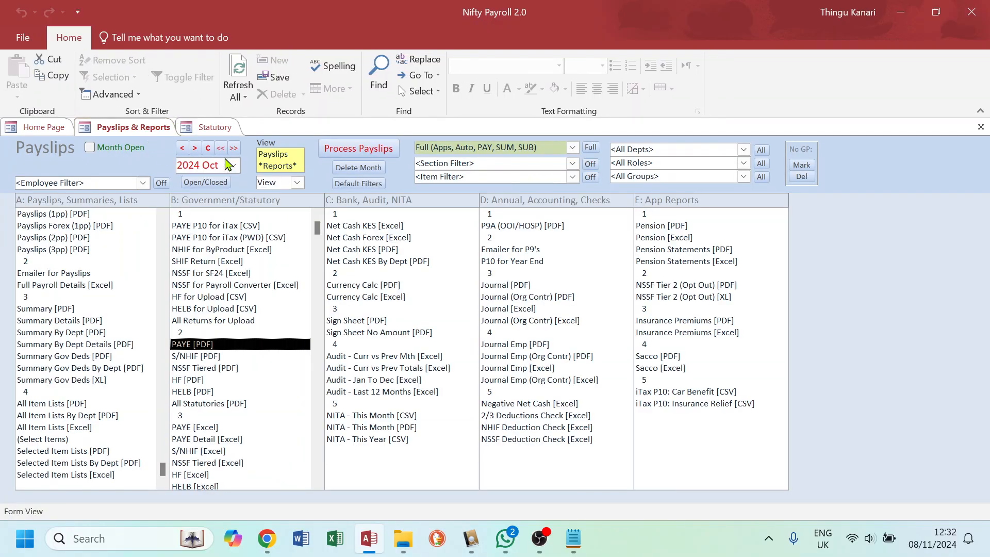
Reprocess the 2024 Oct payslips with SHIF Relief switched off.
{"action": "left_click", "coordinate": [358, 148]}
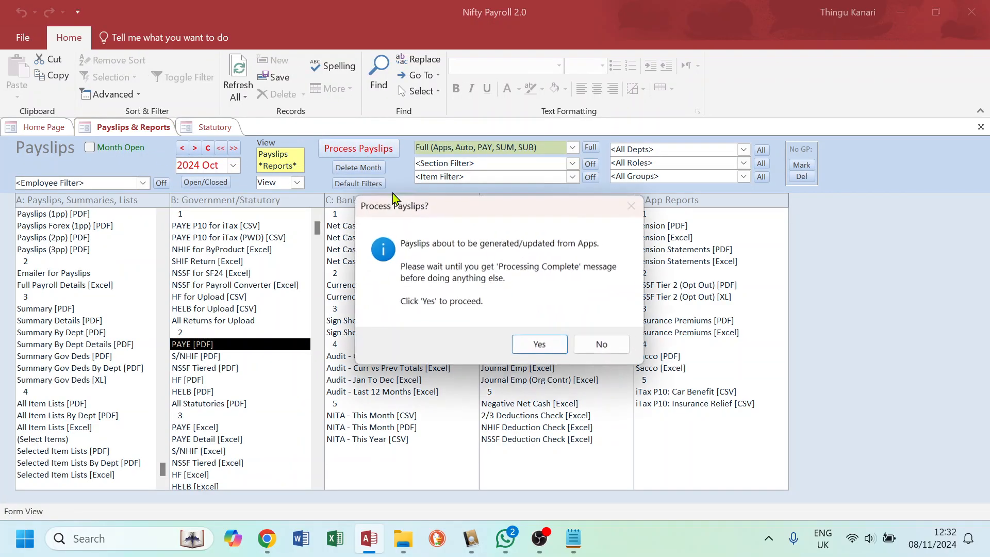
{"action": "left_click", "coordinate": [541, 349]}
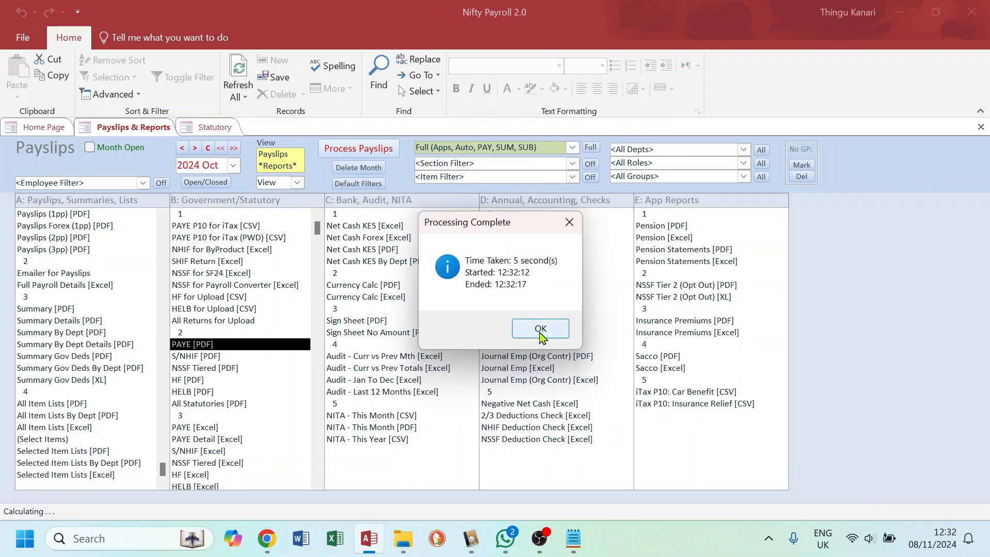
{"action": "left_click", "coordinate": [540, 328]}
Preview the PAYE [PDF] report for 2024 Oct to check its total, and close both the preview and the Statutory Rates form.
{"action": "left_click", "coordinate": [212, 344]}
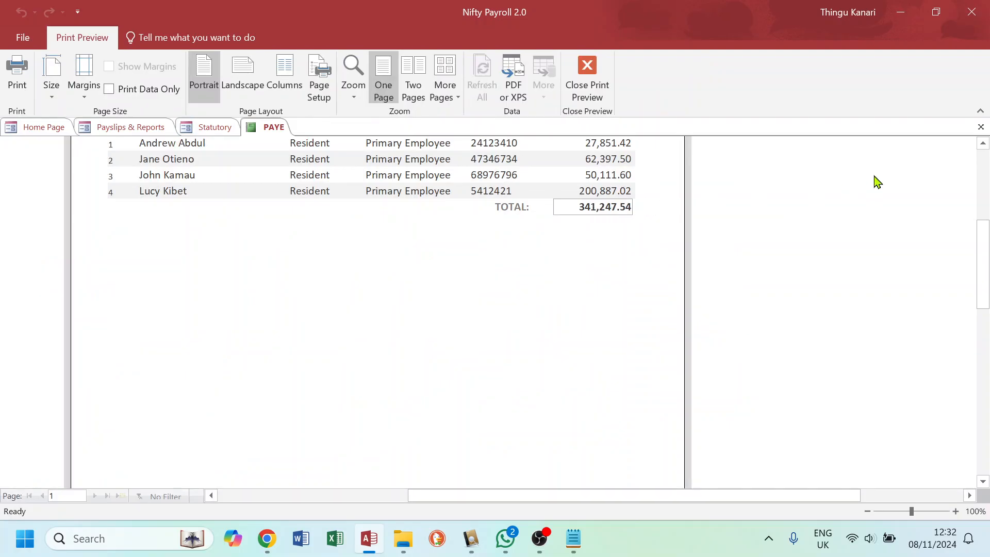
{"action": "left_click", "coordinate": [981, 126]}
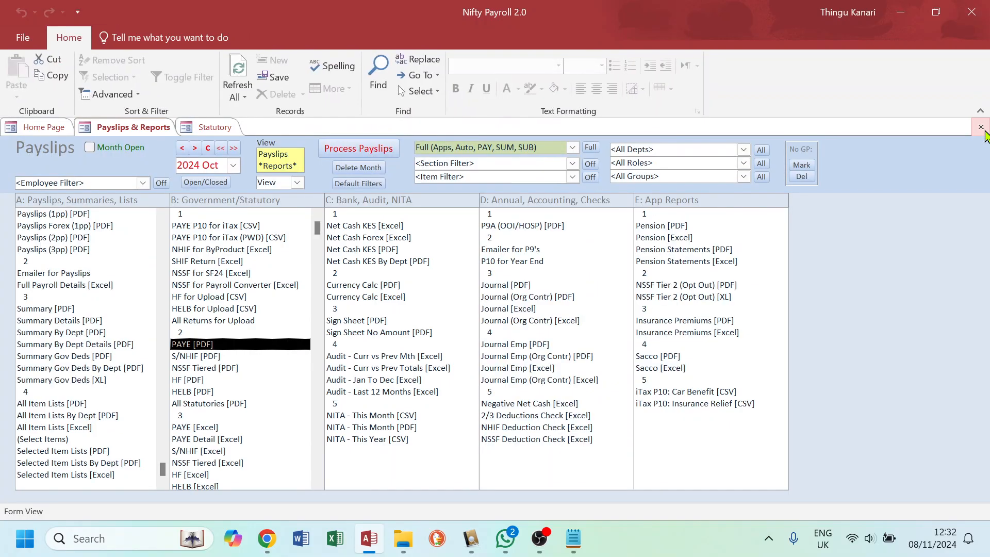
{"action": "left_click", "coordinate": [214, 127]}
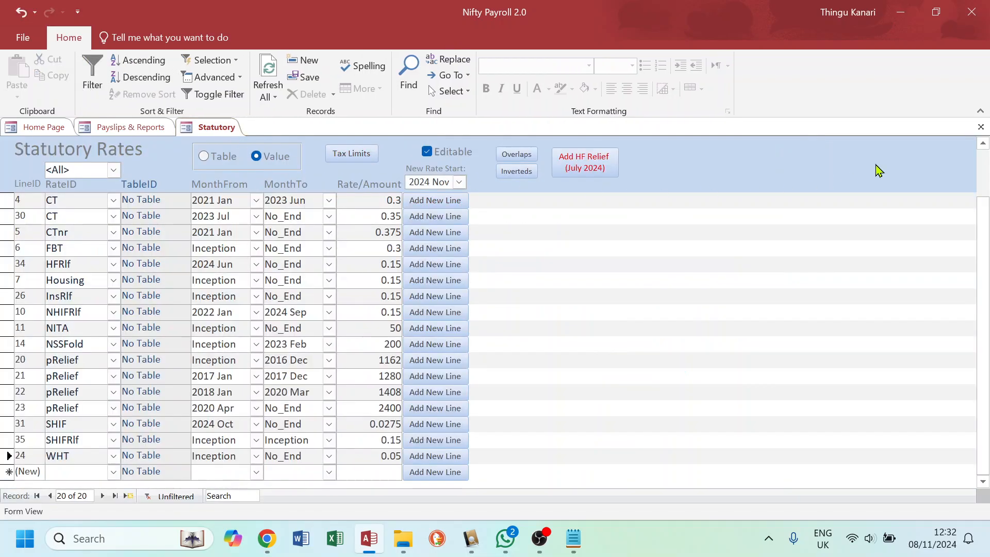
{"action": "left_click", "coordinate": [980, 129]}
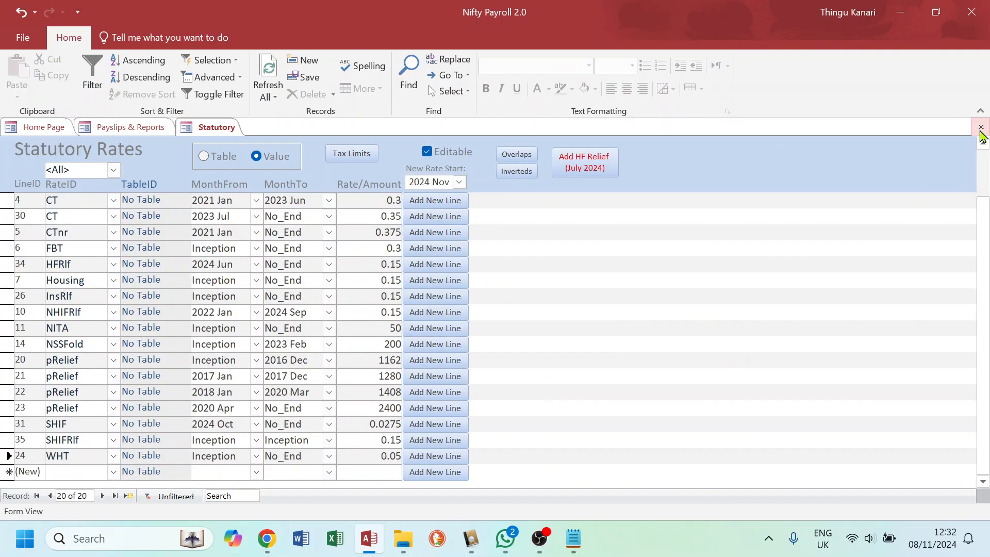